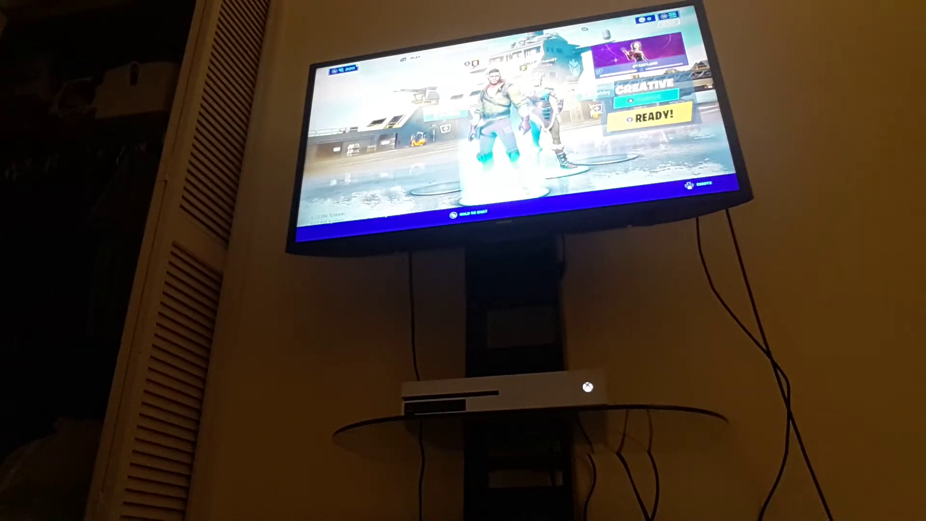
Switch from the lobby to the Locker tab showing the cosmetic item slots.
key(Right)
key(Right)
key(Right)
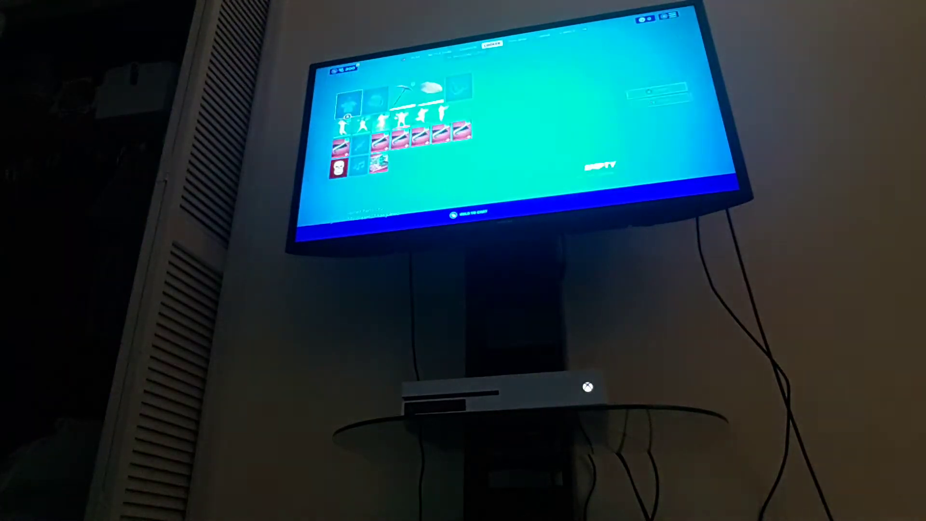
Open the owned outfits collection and preview the first few outfits.
key(Return)
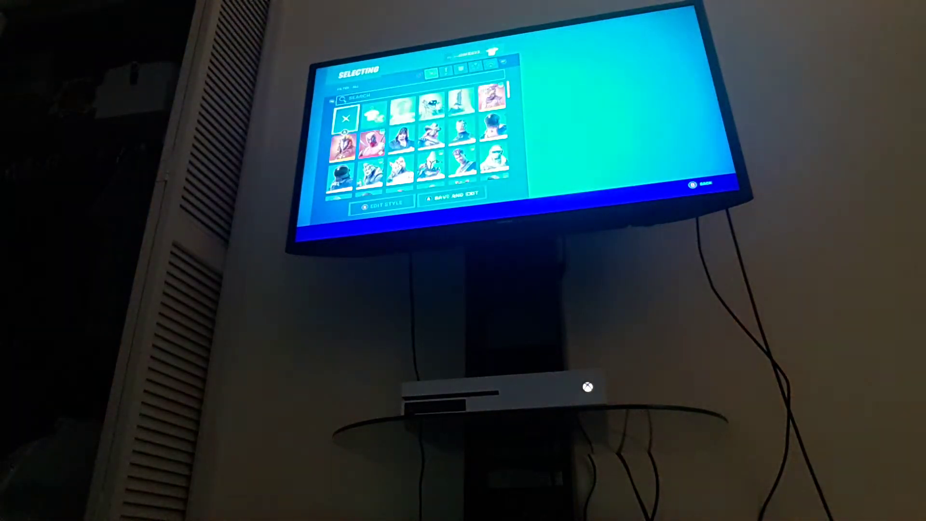
key(Escape)
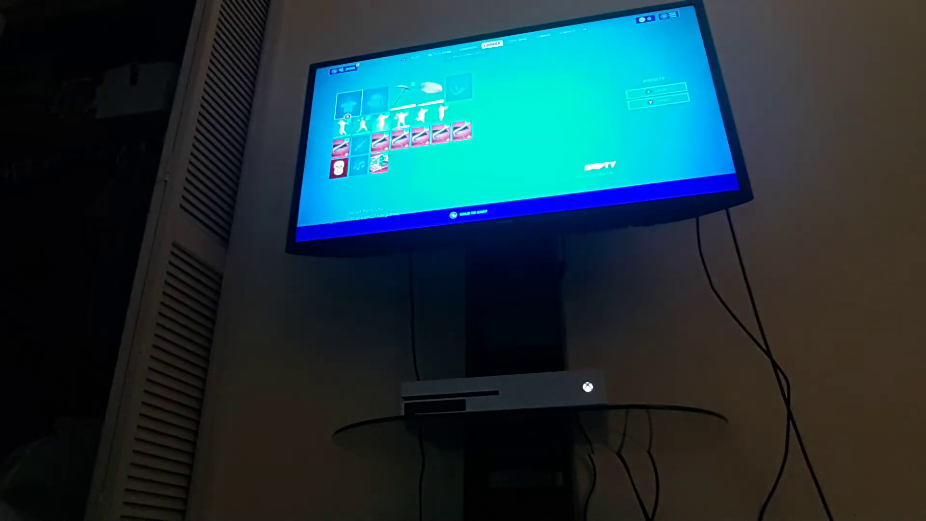
key(Return)
key(Right)
key(Right)
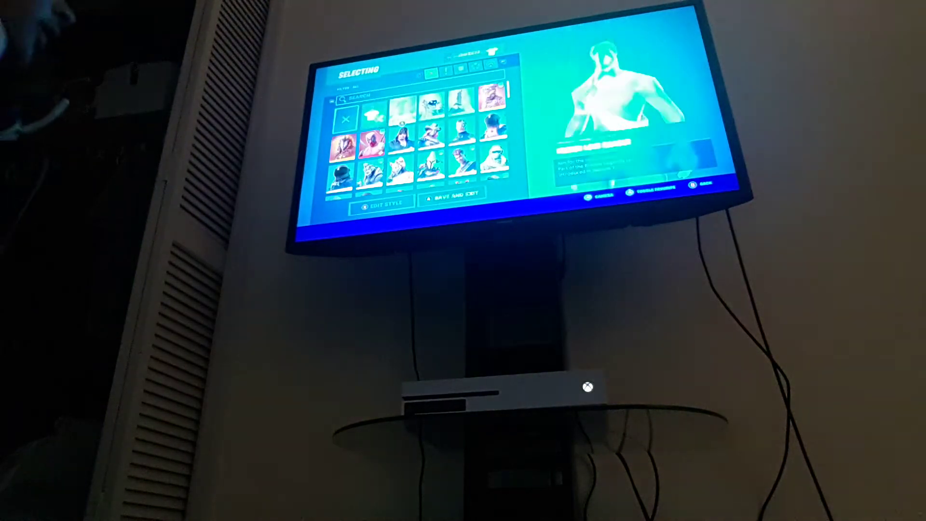
key(Right)
key(Right)
key(Right)
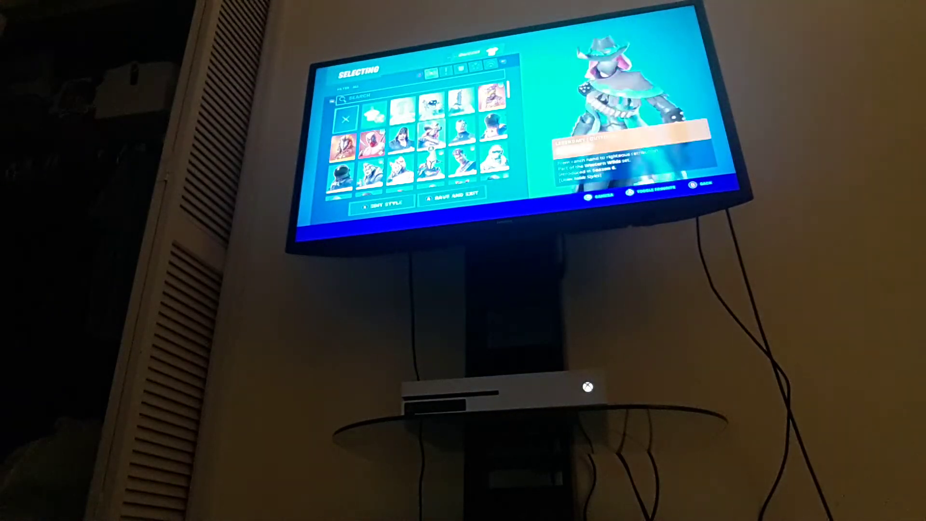
Browse down to a DC Series outfit, then return to the lobby.
key(Right)
key(Down)
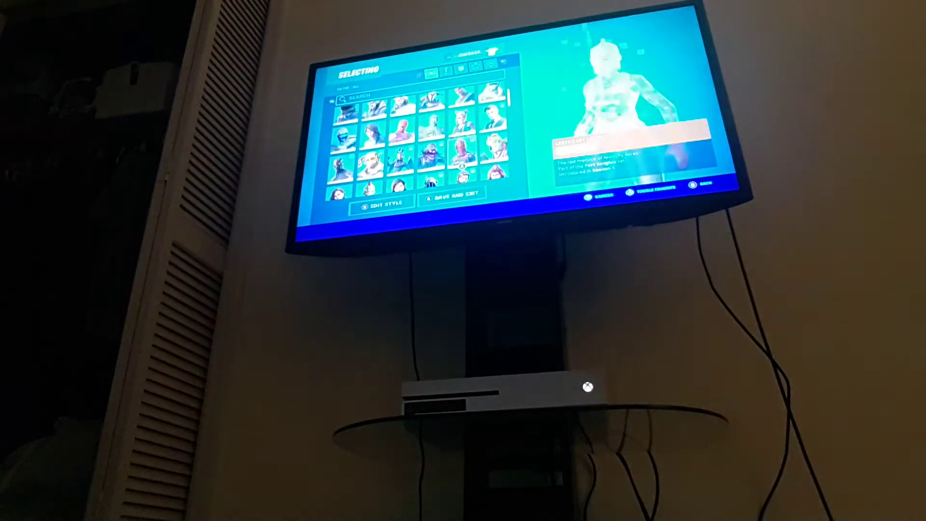
key(Down)
key(Down)
key(Down)
key(Down)
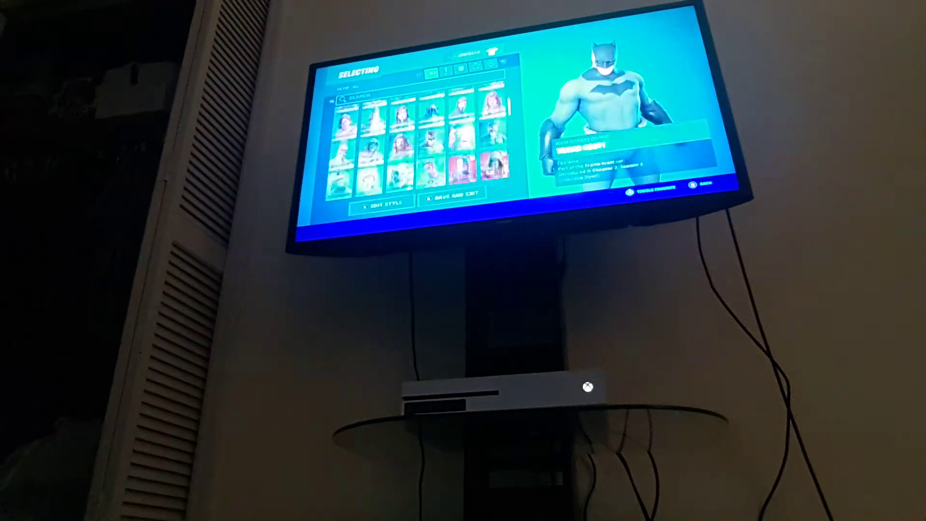
key(Down)
key(Down)
key(Down)
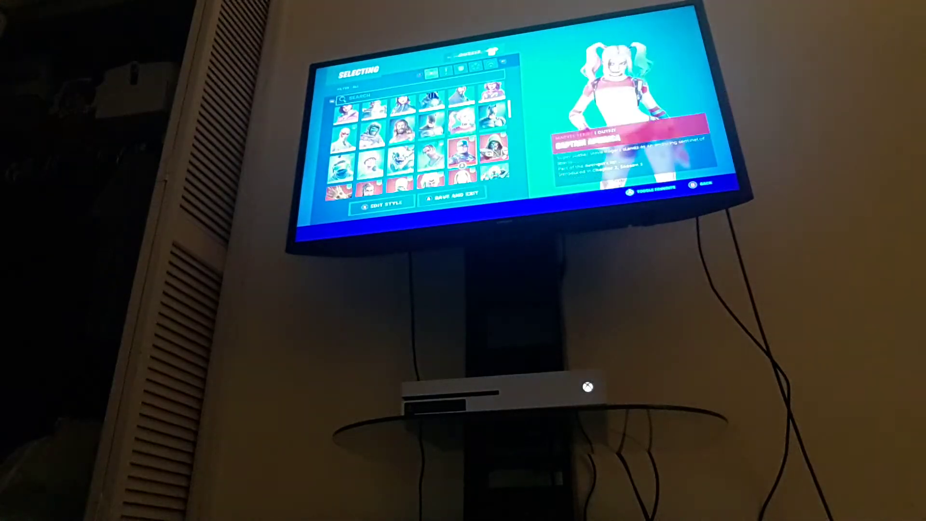
key(Down)
key(Down)
key(Down)
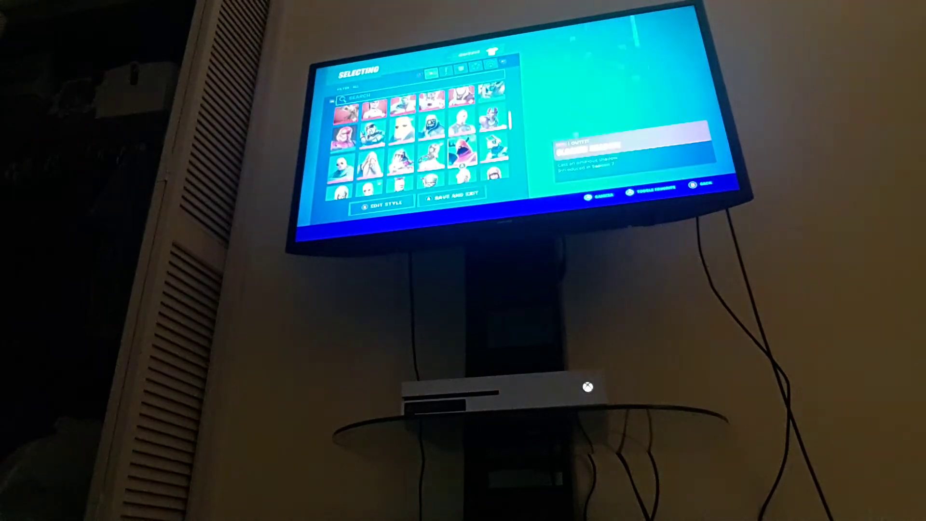
key(Escape)
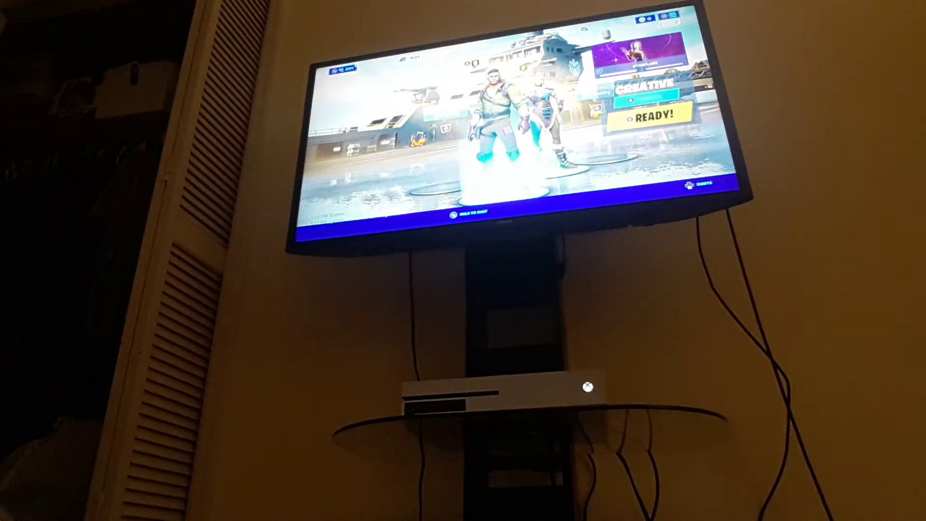
Go to the Locker, open the outfit collection and scroll down several rows.
key(Right)
key(Right)
key(Right)
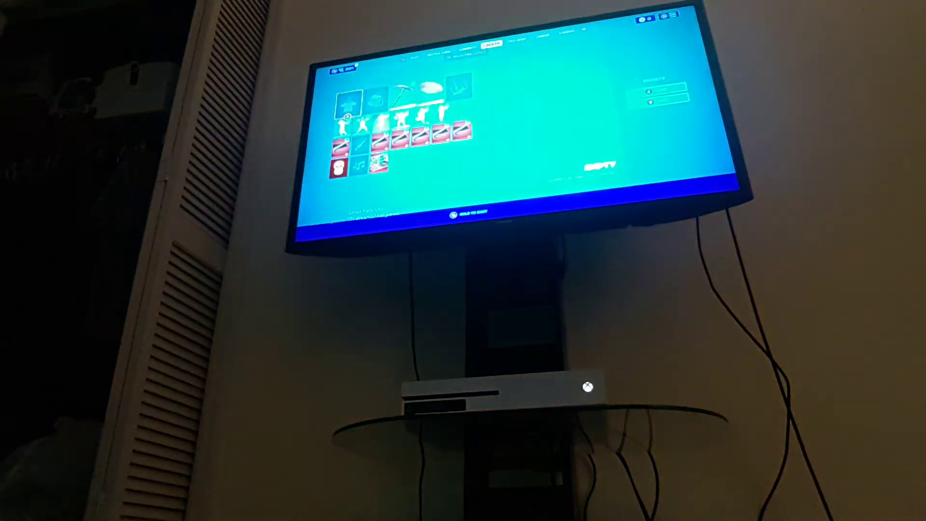
key(Return)
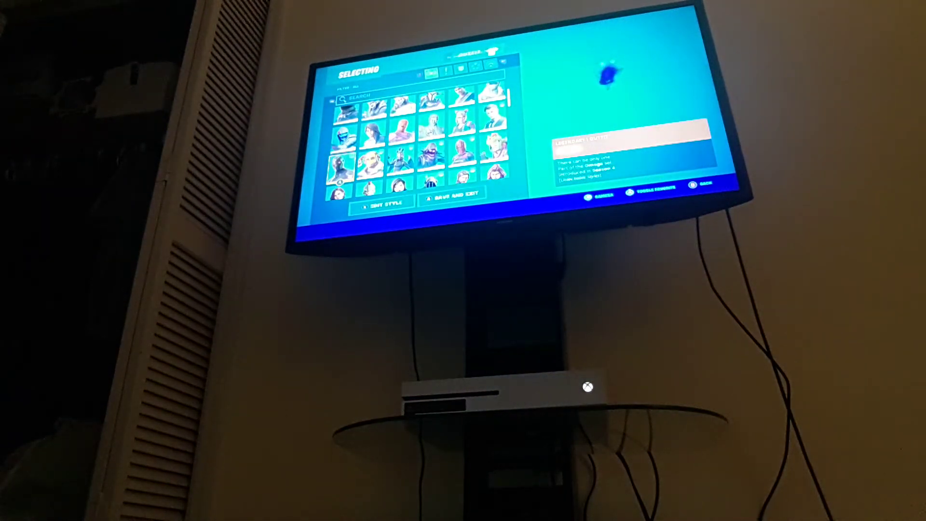
key(Down)
key(Down)
key(Down)
key(Down)
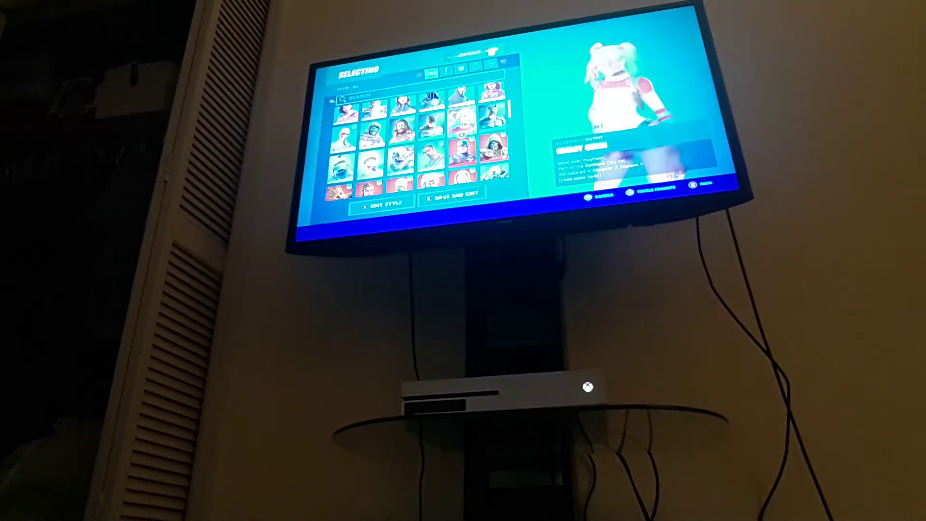
key(Down)
key(Down)
key(Down)
key(Down)
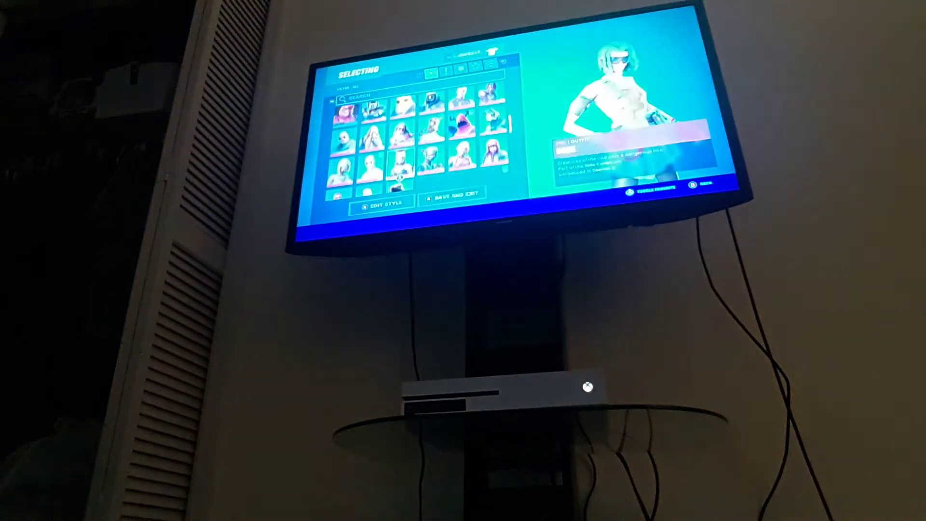
key(Down)
key(Down)
key(Down)
key(Down)
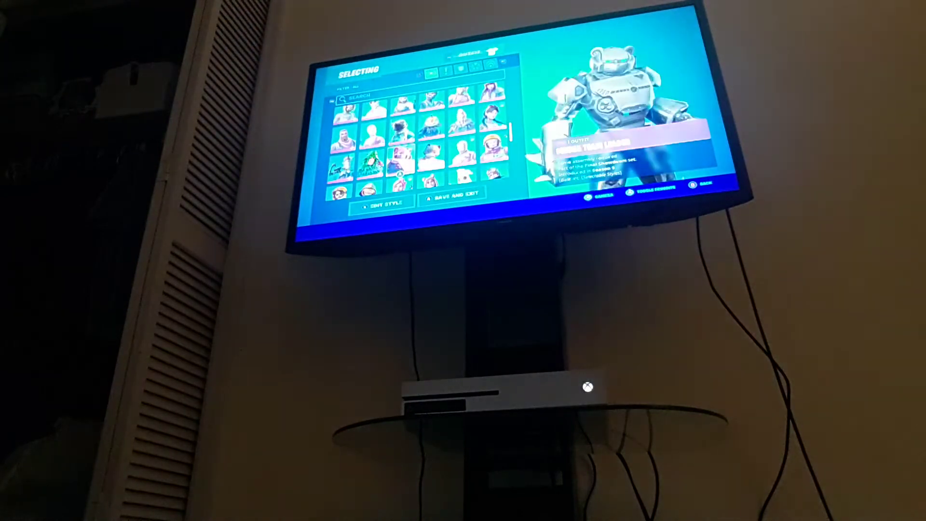
Keep previewing outfits further down the collection.
key(Down)
key(Down)
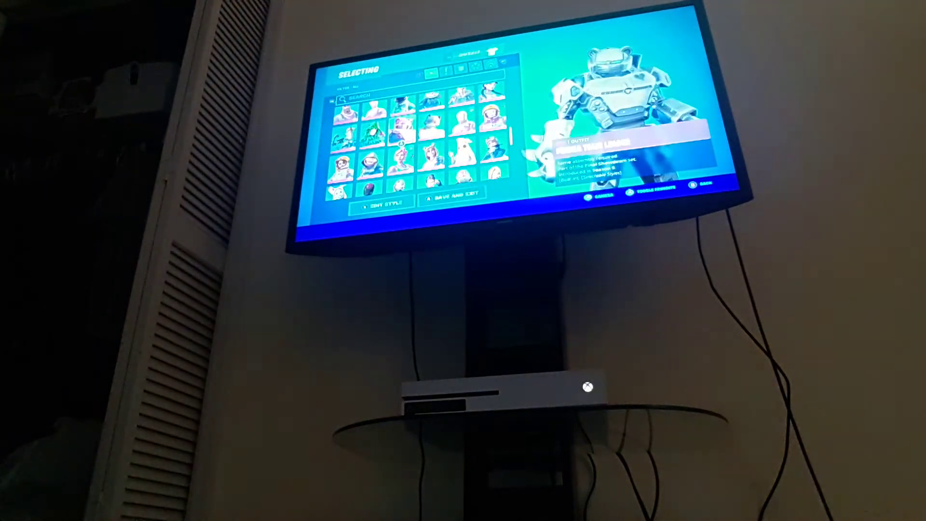
key(Down)
key(Down)
key(Down)
key(Down)
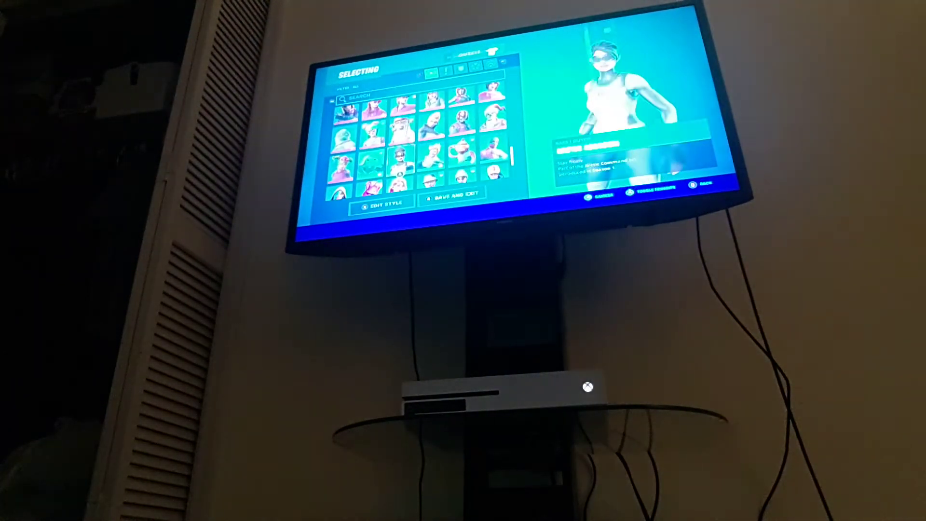
key(Down)
key(Down)
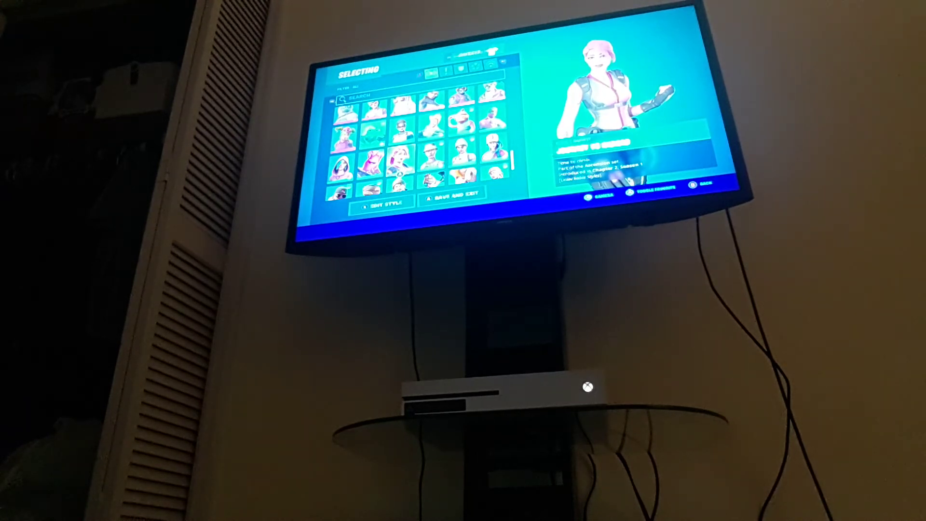
key(Right)
key(Right)
key(Right)
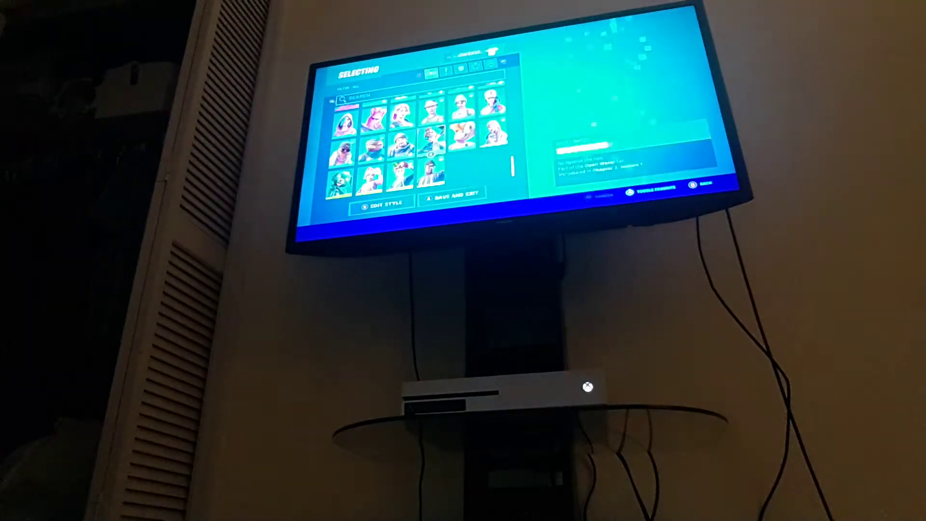
key(Down)
key(Down)
key(Down)
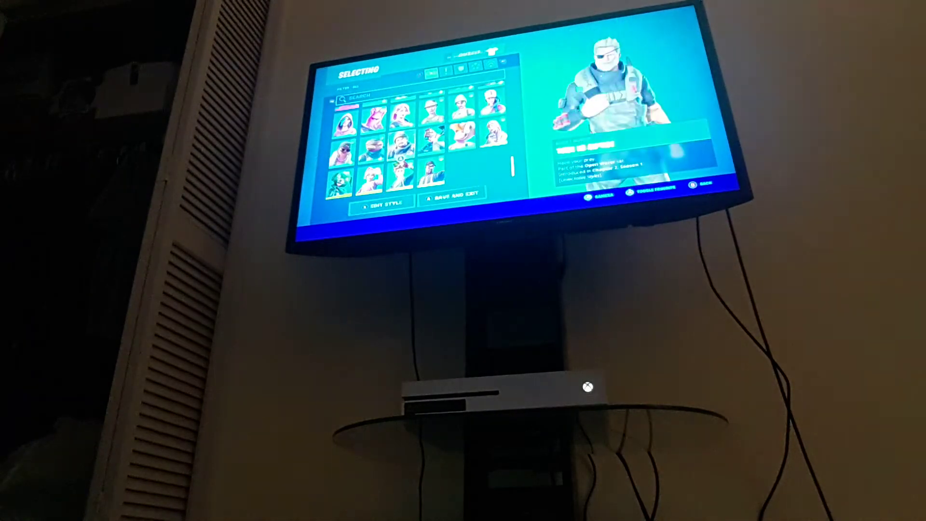
key(Down)
key(Down)
key(Down)
key(Down)
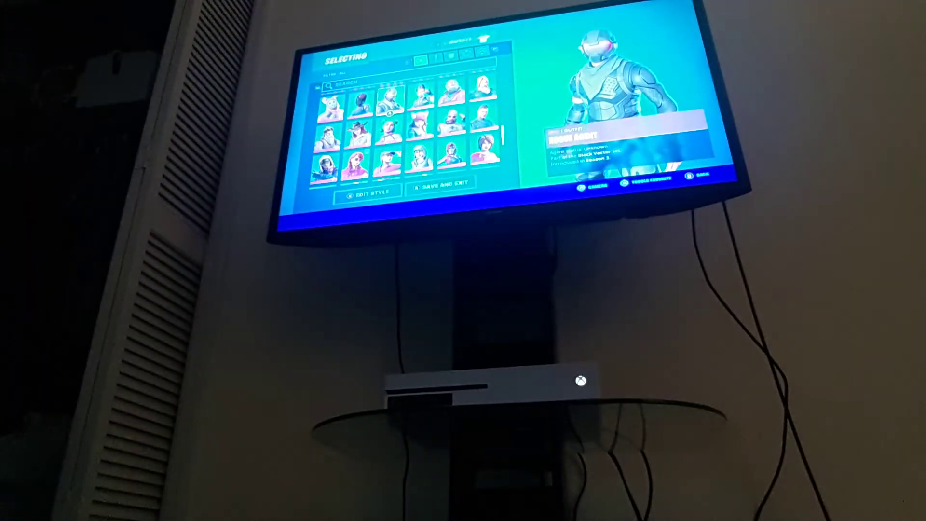
key(Down)
key(Down)
key(Down)
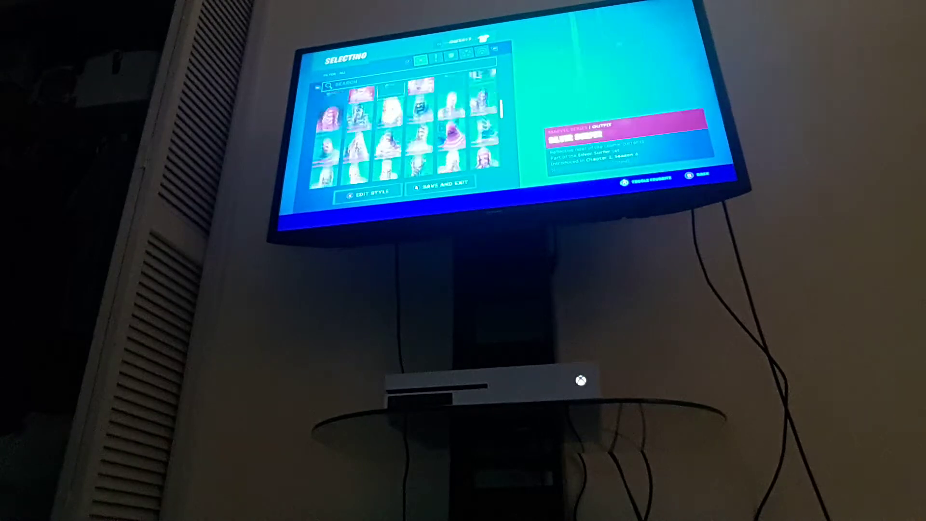
key(Down)
key(Down)
key(Down)
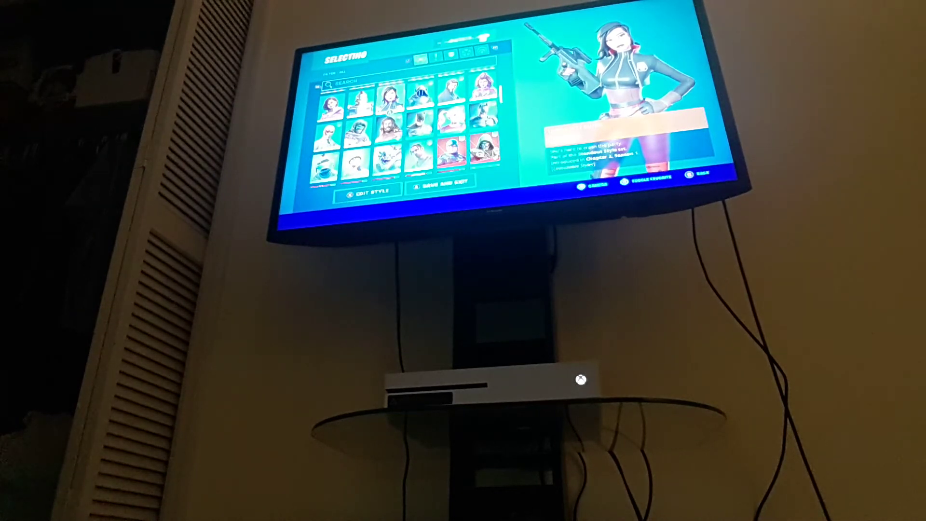
scroll(406, 131, down, 10)
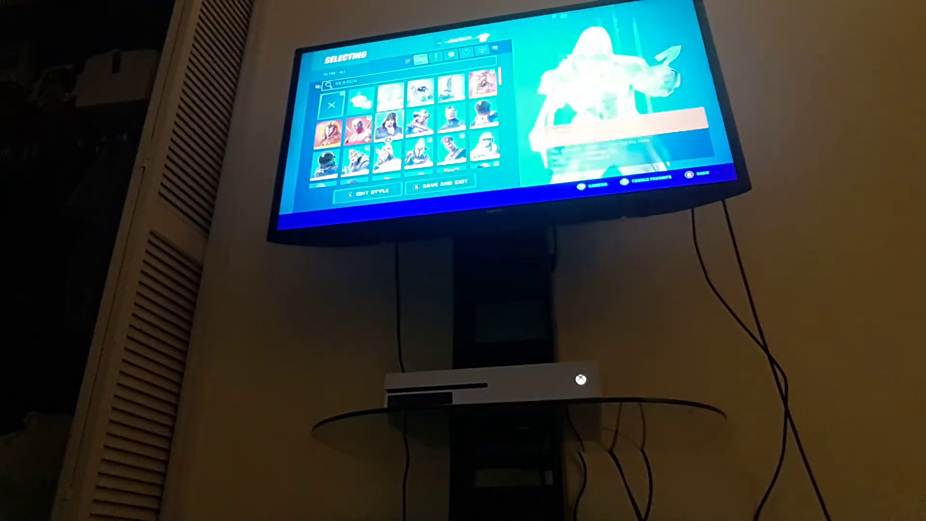
scroll(405, 131, down, 3)
scroll(406, 130, down, 3)
scroll(405, 130, down, 3)
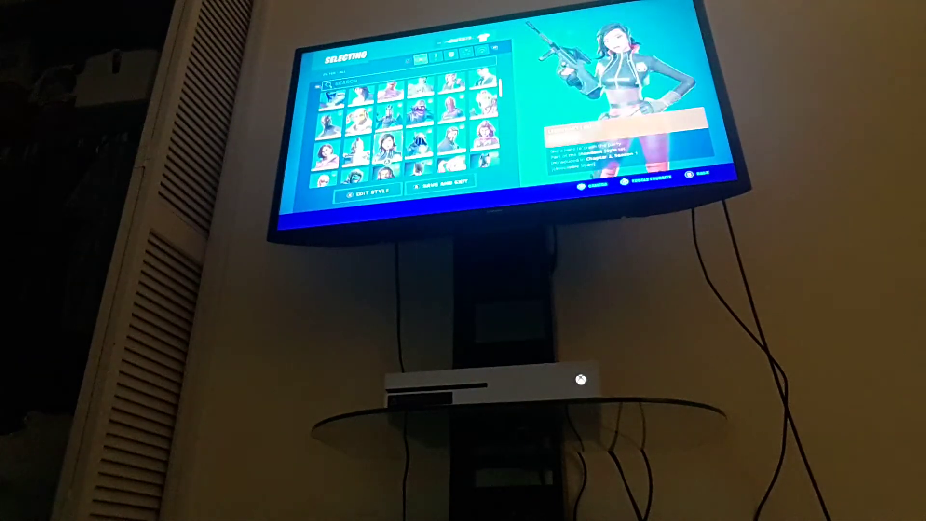
scroll(405, 130, down, 3)
Back out of the outfit collection to the Locker loadout screen.
key(Escape)
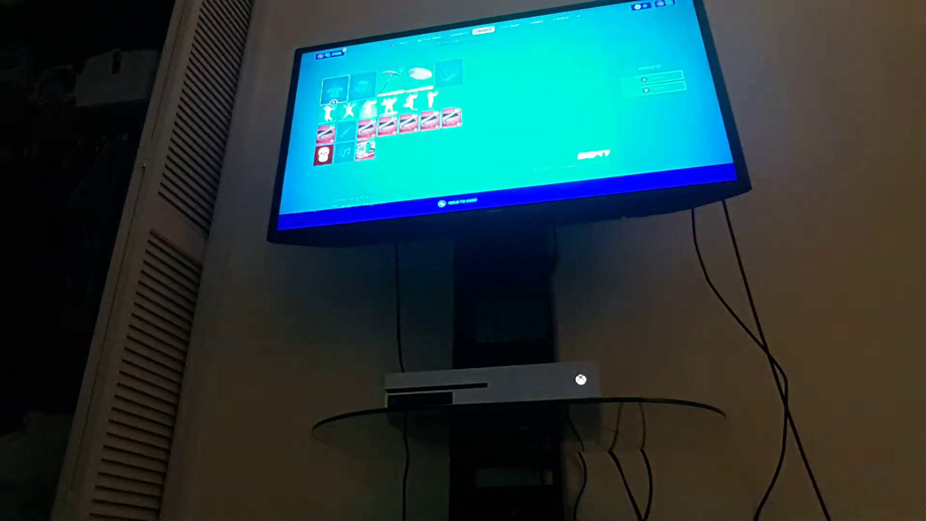
Open the back bling collection and preview the Frozen Legends and Golden Ghost back blings.
key(Right)
key(Return)
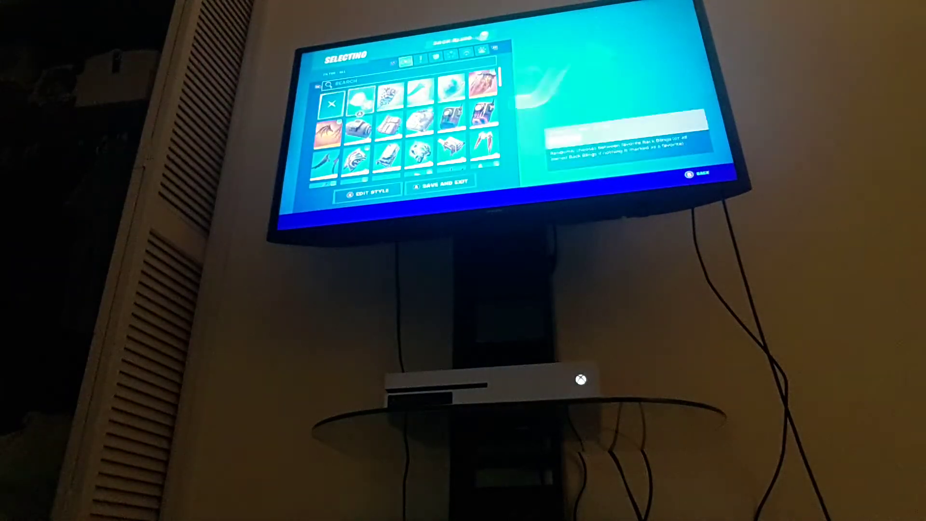
key(Right)
key(Down)
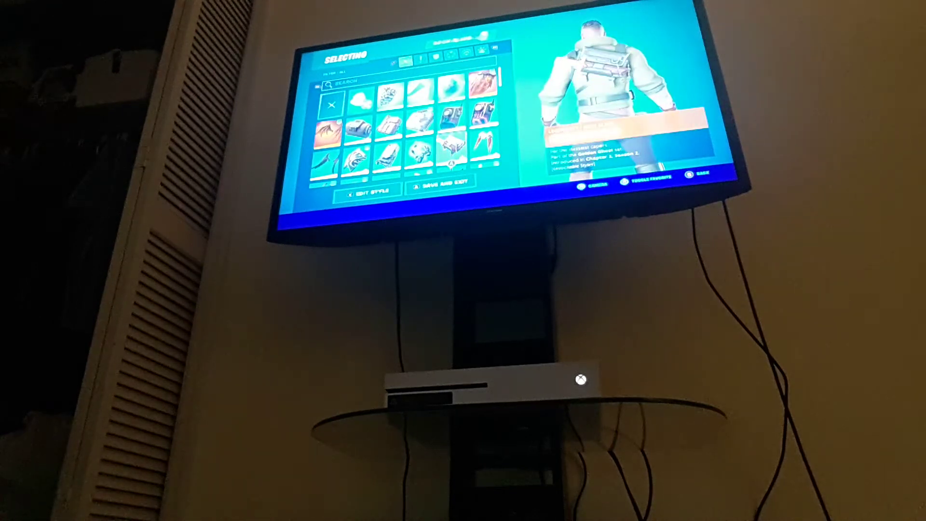
Browse further down the back blings, then return to the lobby.
key(Down)
key(Down)
key(Down)
key(Down)
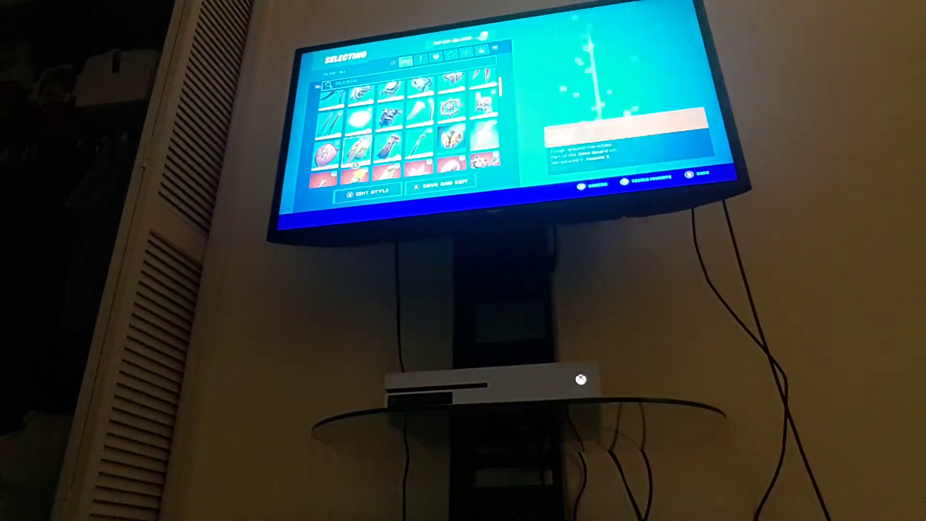
key(Down)
key(Right)
key(Right)
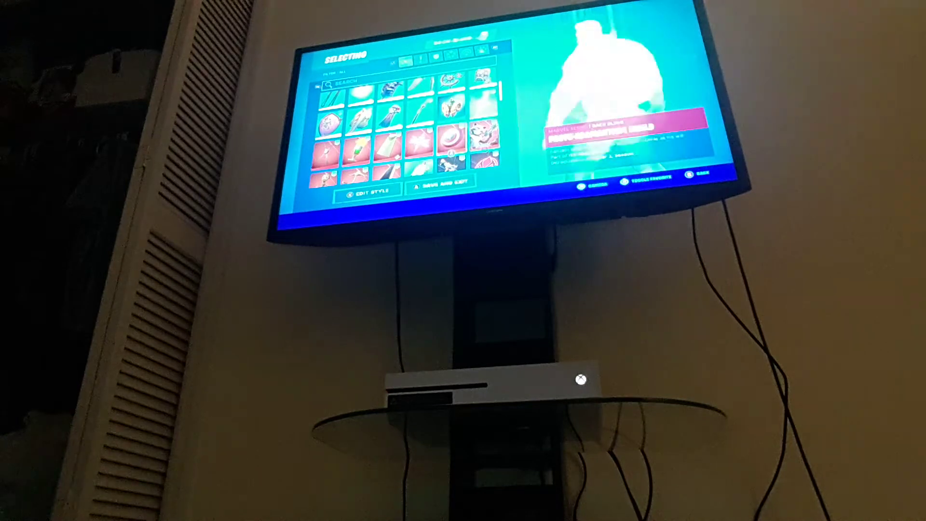
key(Right)
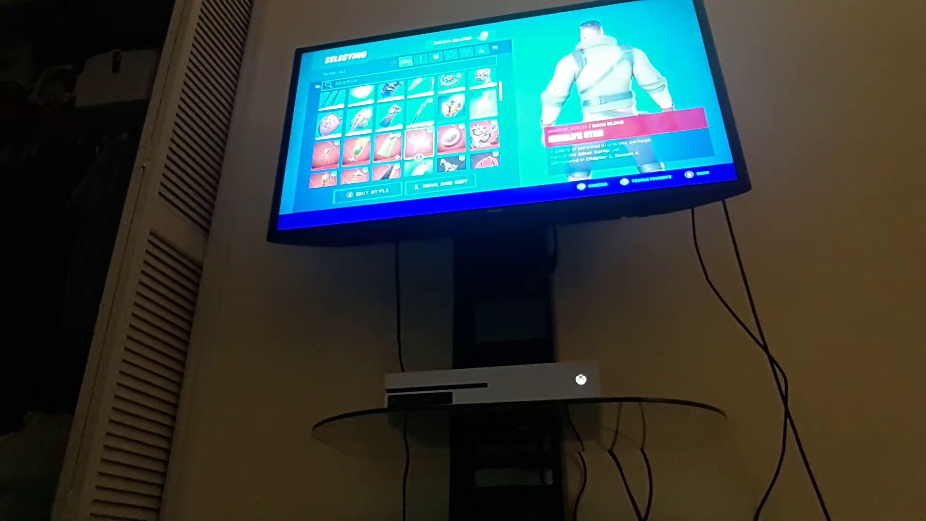
key(Escape)
key(Escape)
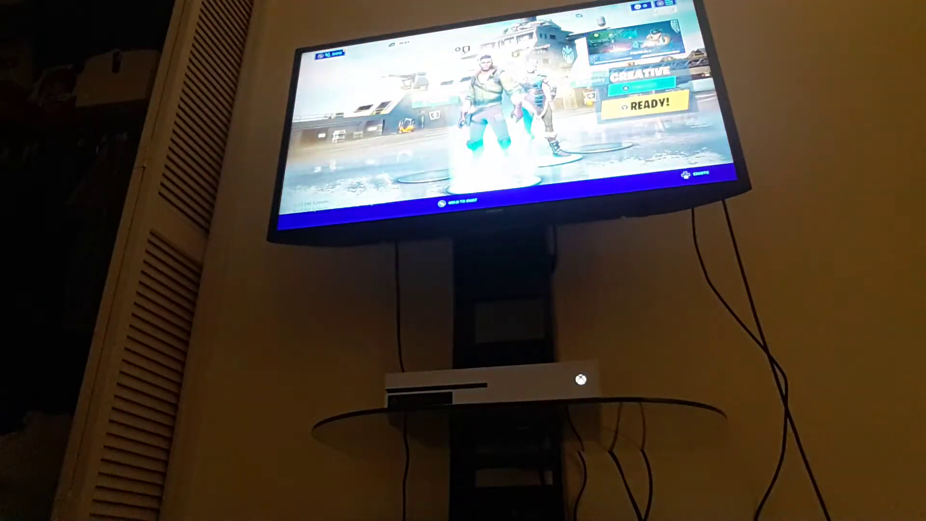
Go from the lobby to the Locker and open the back bling collection.
key(Right)
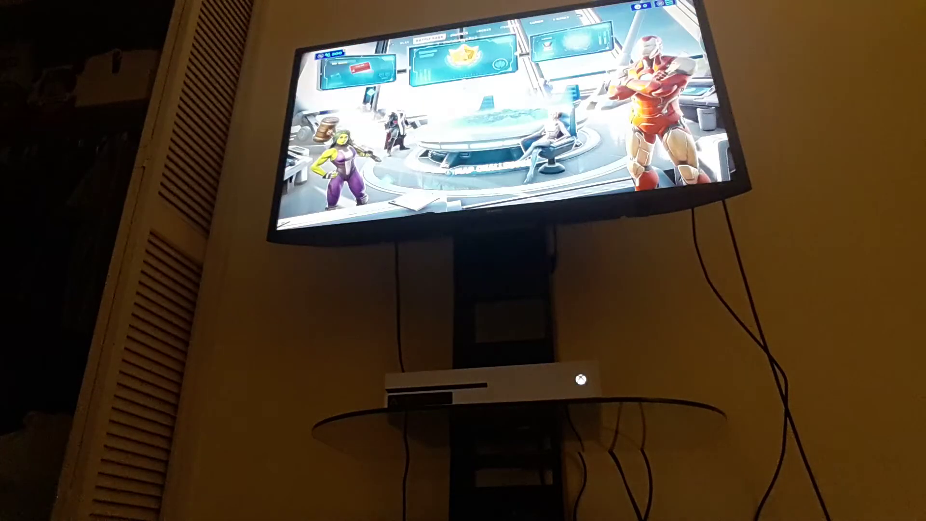
key(Right)
key(Right)
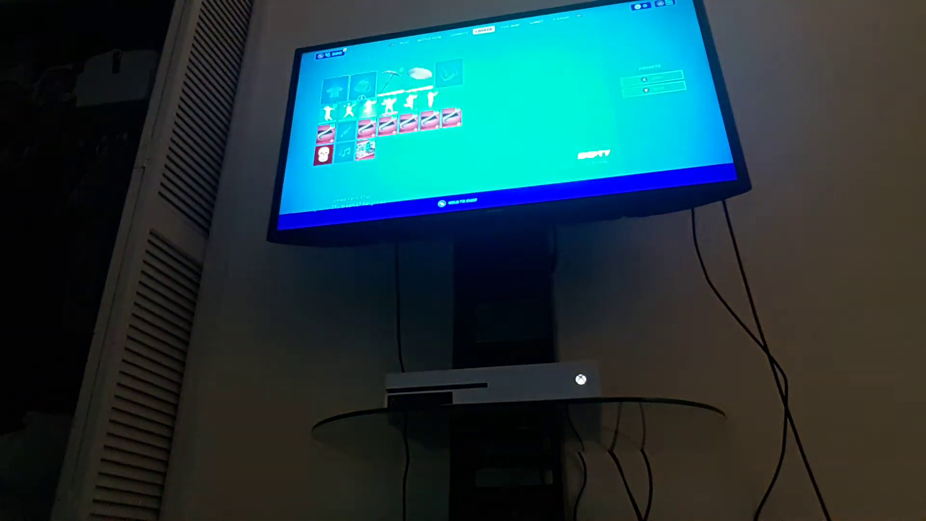
key(Return)
Preview several backpacks, including the ship-wheel backpack.
key(Right)
key(Right)
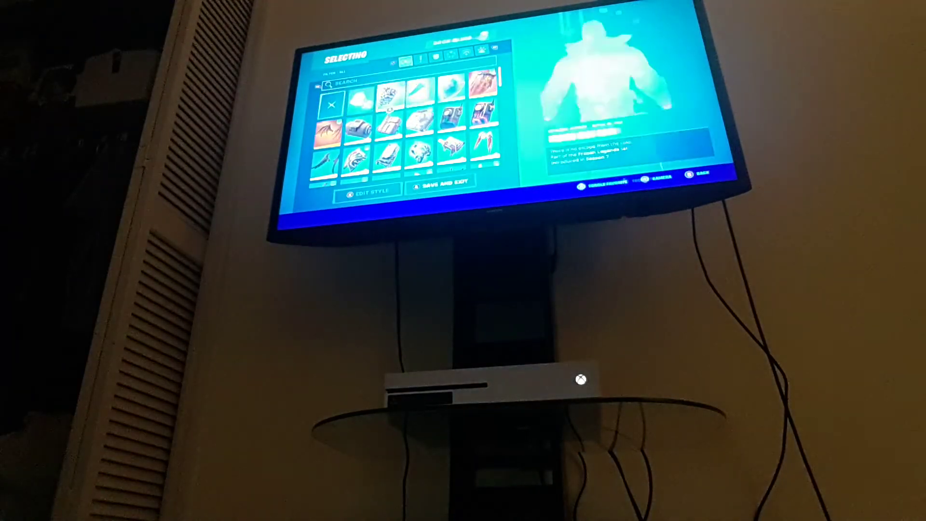
key(Right)
key(Right)
key(Down)
key(Down)
key(Down)
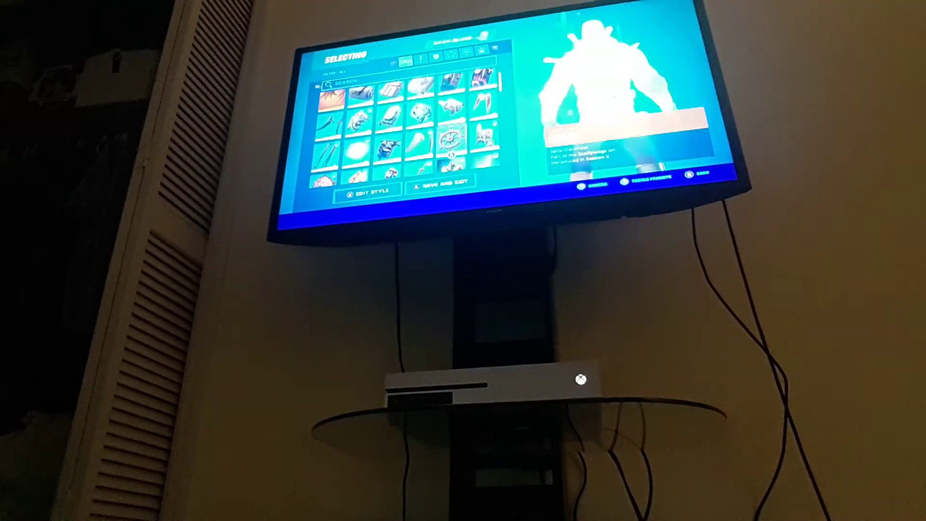
key(Down)
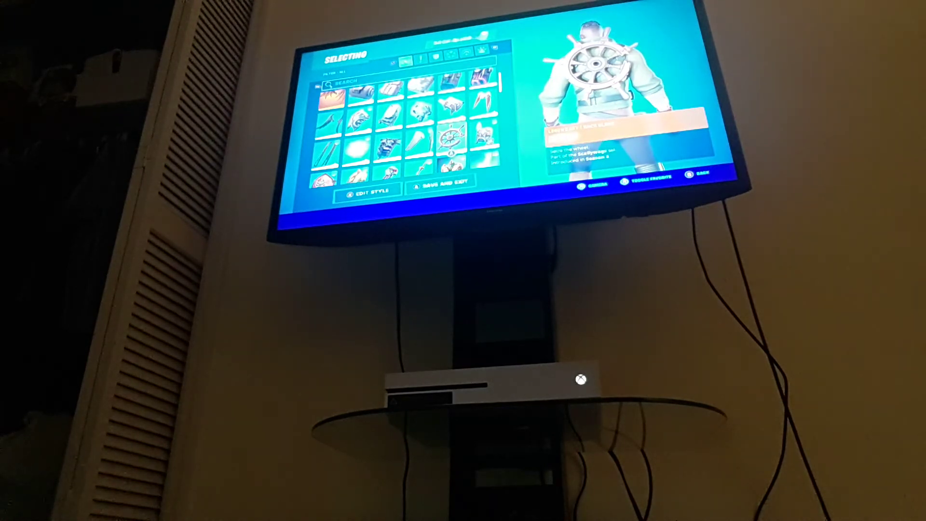
key(Right)
key(Down)
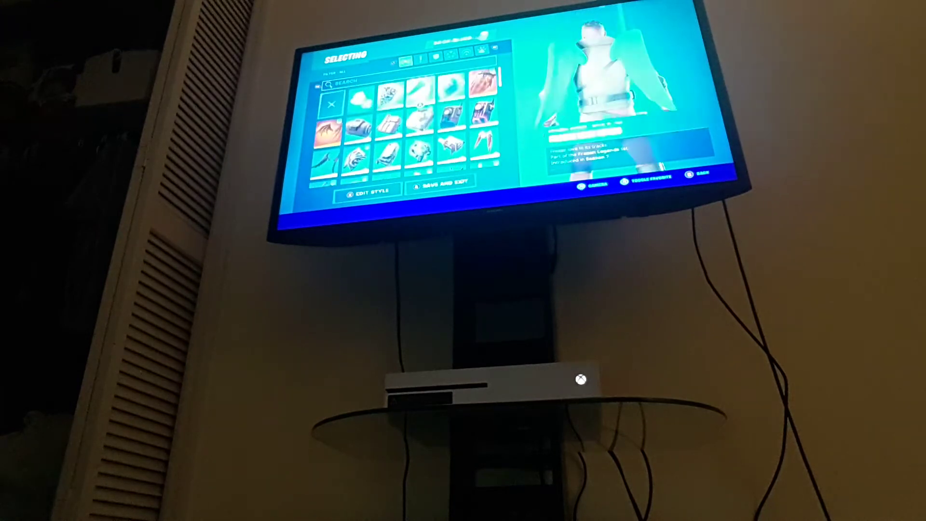
key(Down)
Preview the particle and shield back blings and the Rooney pet.
key(Up)
key(Right)
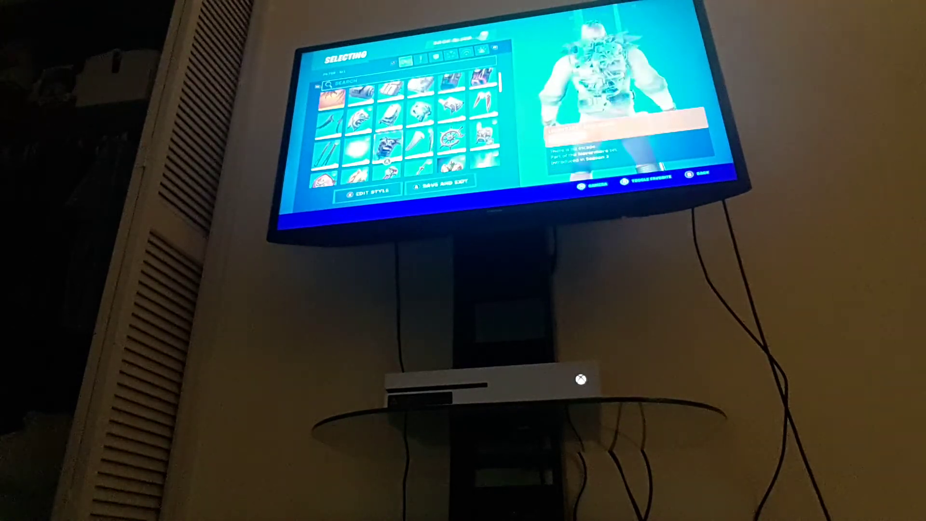
key(Right)
key(Right)
key(Right)
key(Right)
key(Down)
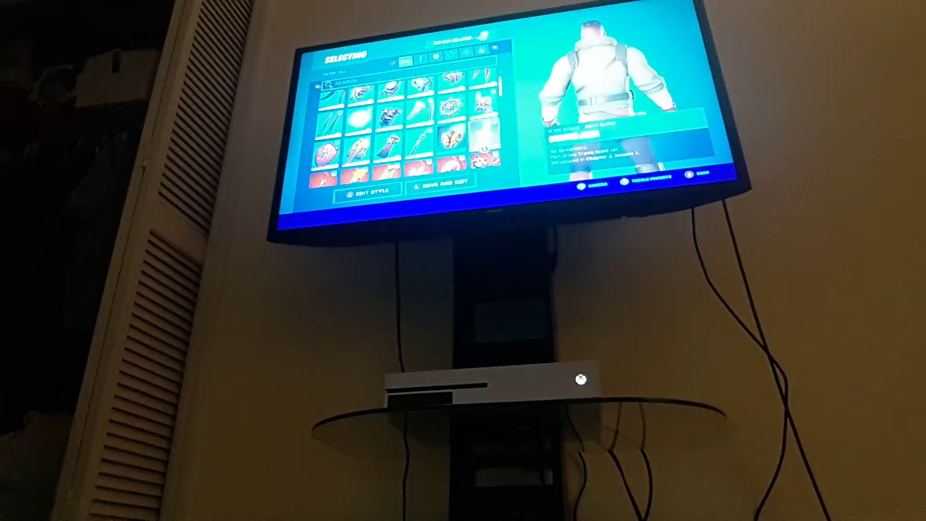
key(Down)
key(Left)
key(Left)
key(Right)
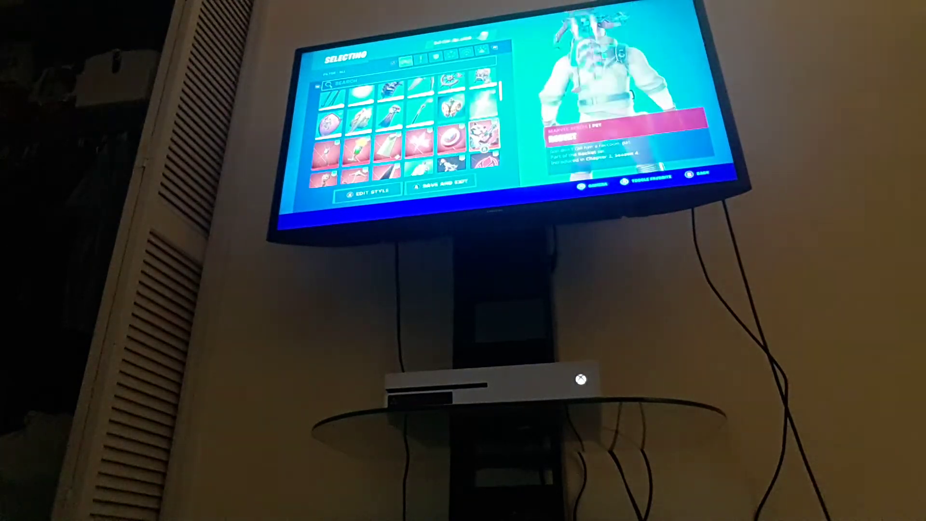
Preview Scales of Justice, Doom Gauntlet and Star Wars series back blings.
key(Down)
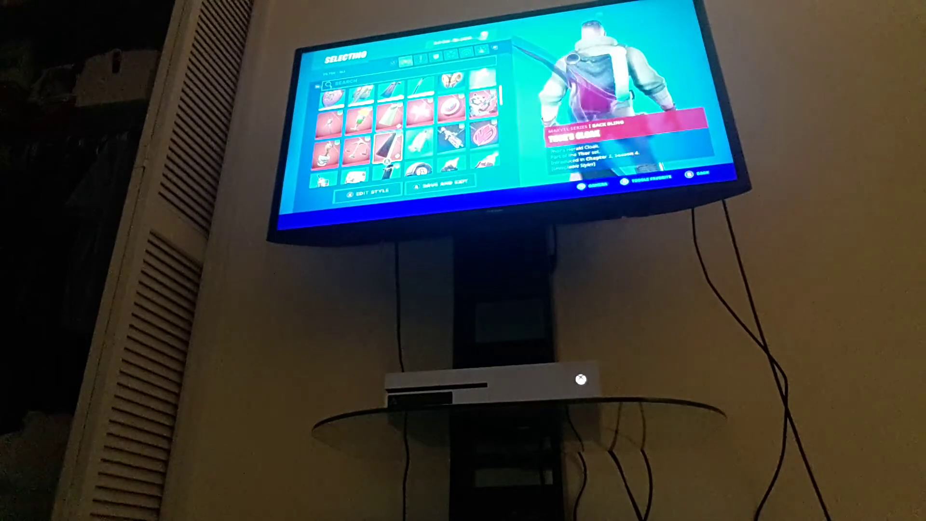
key(Right)
key(Right)
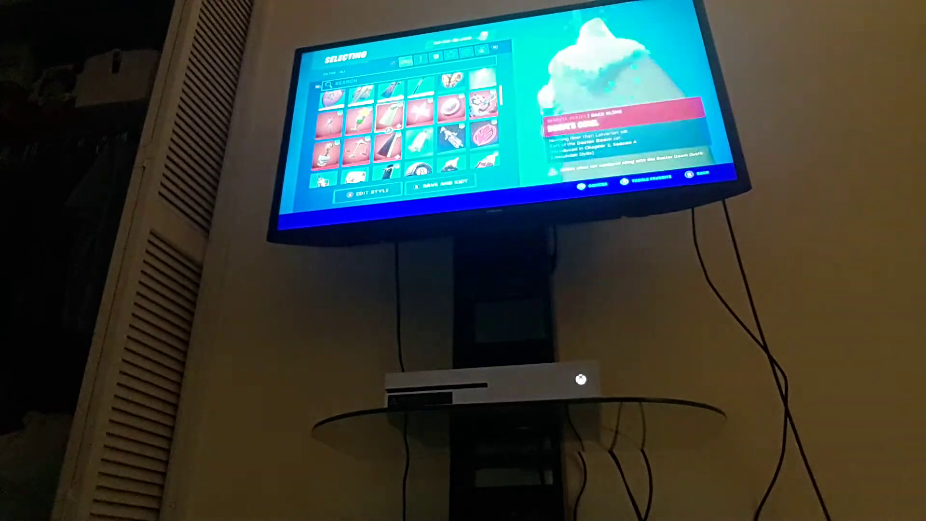
key(Left)
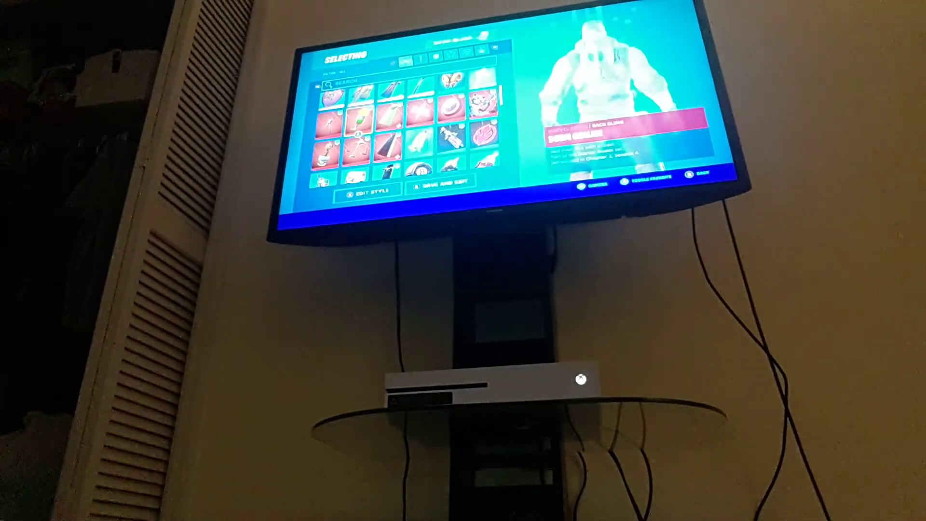
key(Right)
key(Right)
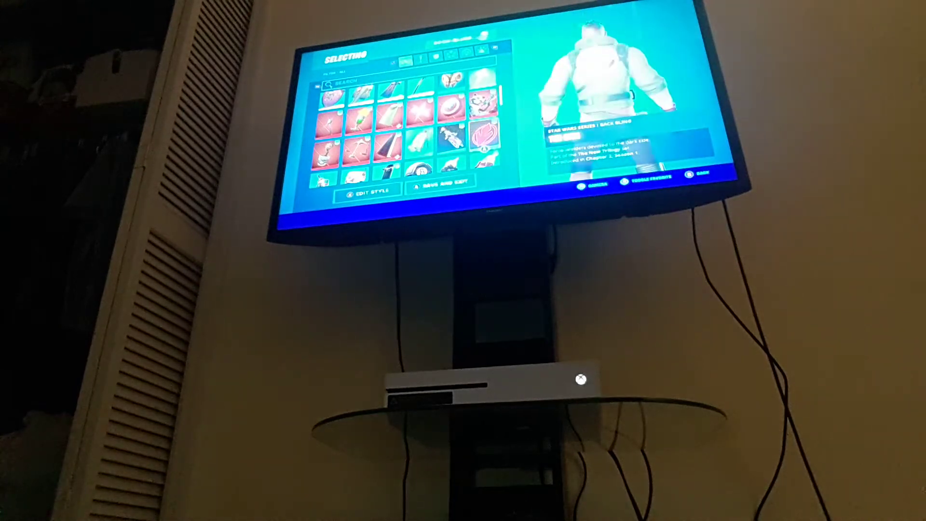
key(Right)
key(Right)
key(Right)
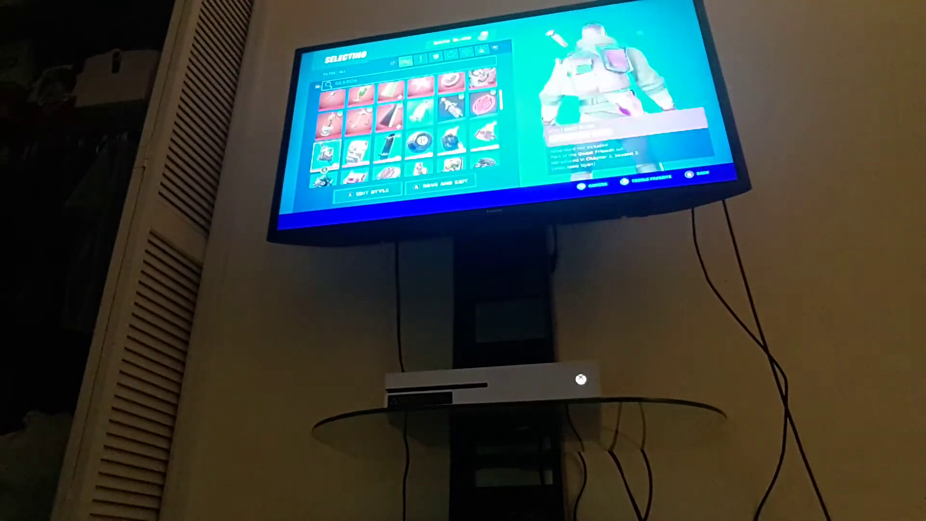
key(Right)
Preview Contagion, the Ryu pet and a Batman back bling, then close the collection.
key(Down)
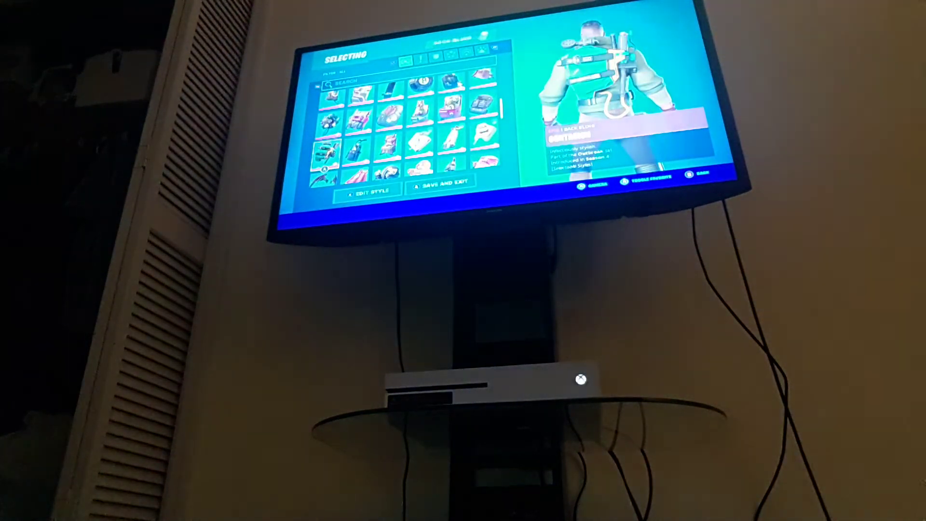
key(Down)
key(Down)
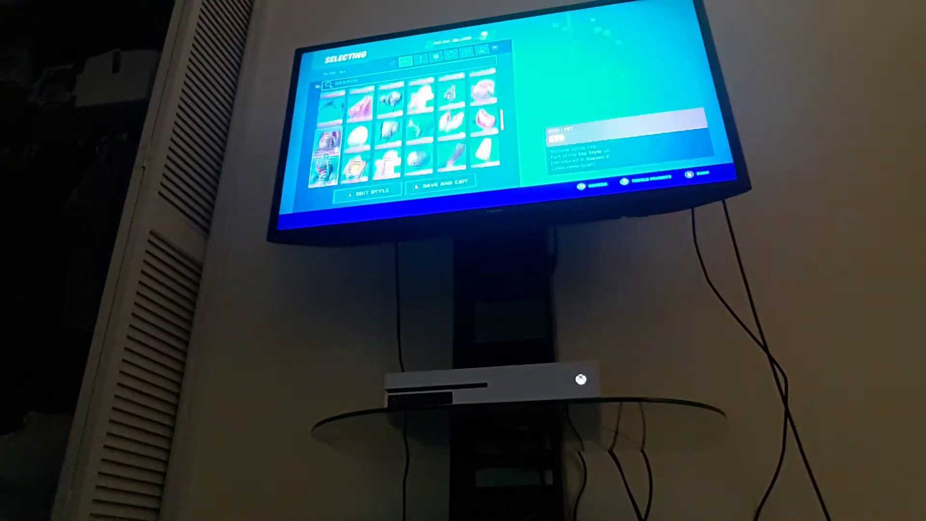
key(Down)
key(Down)
key(Down)
key(Down)
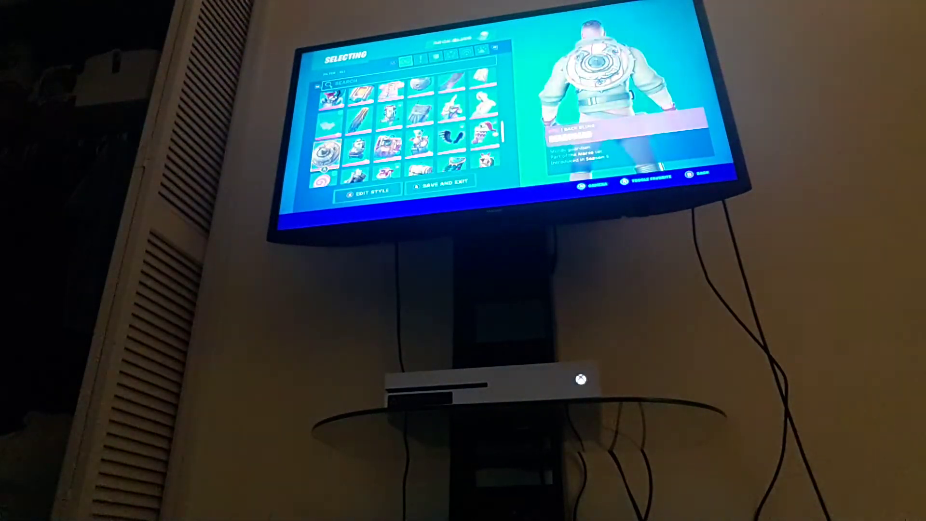
key(Down)
key(Down)
key(Down)
key(Down)
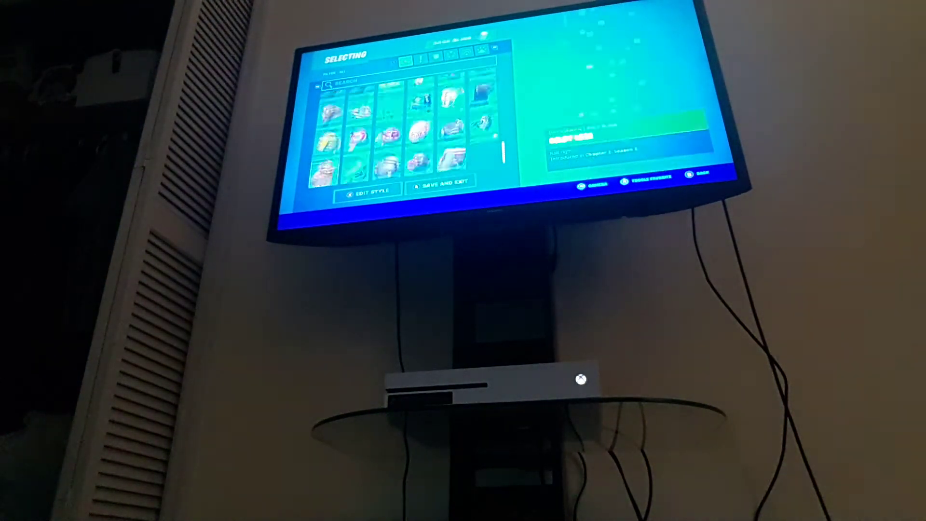
key(Down)
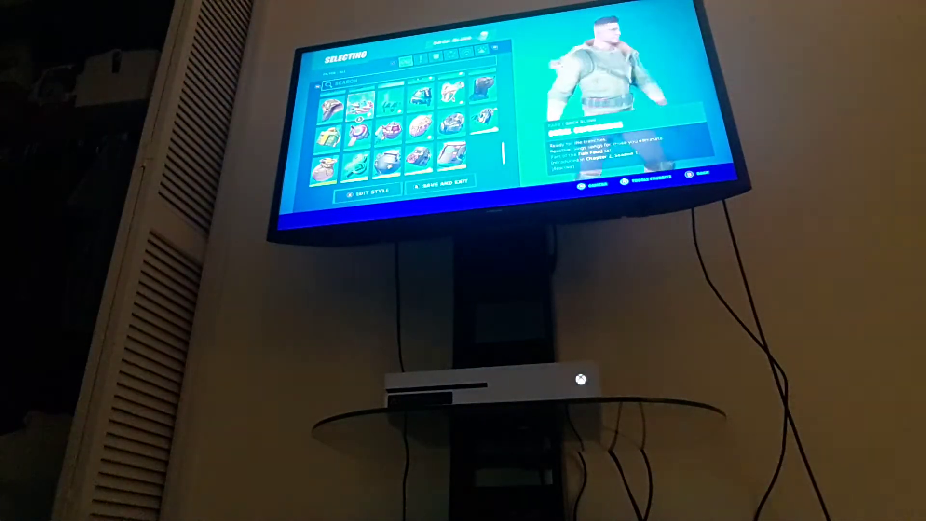
key(Escape)
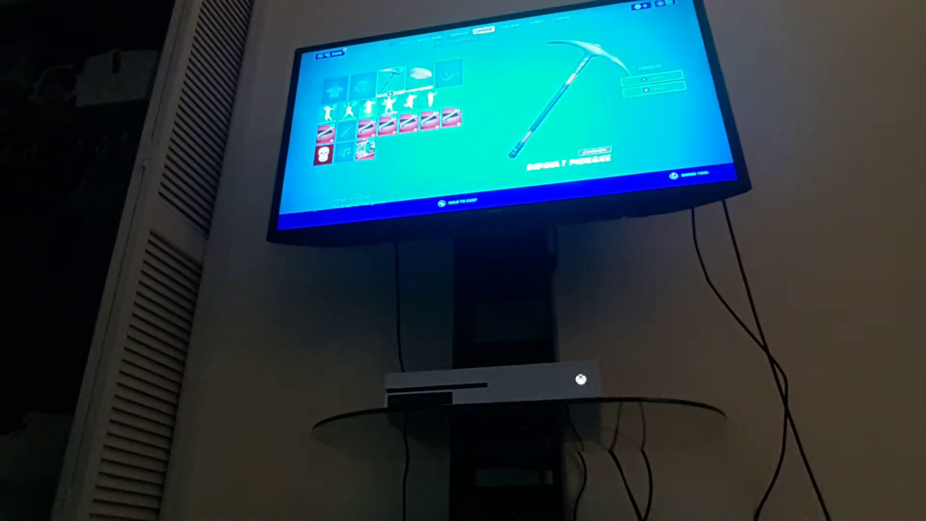
Open the pickaxe collection and preview the Batman and bat-like harvesting tools.
key(Return)
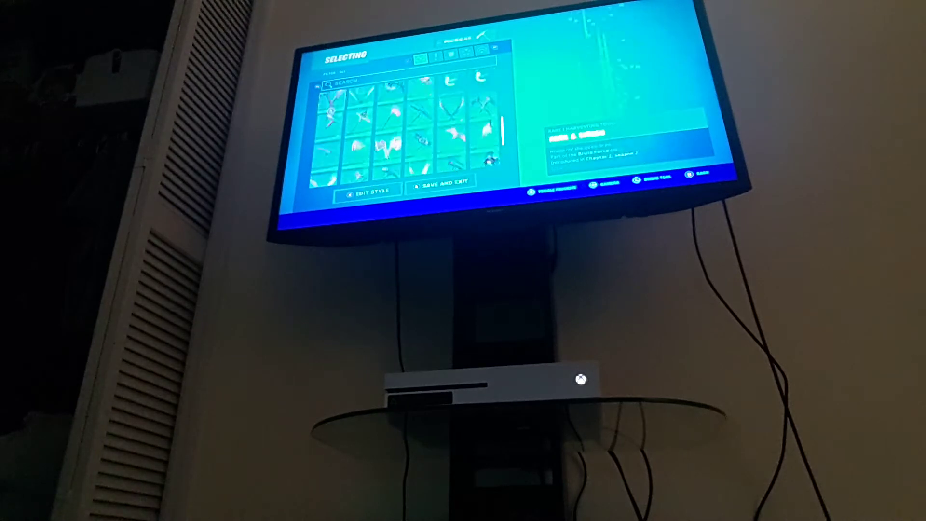
key(Up)
key(Up)
key(Up)
key(Up)
key(Up)
key(Up)
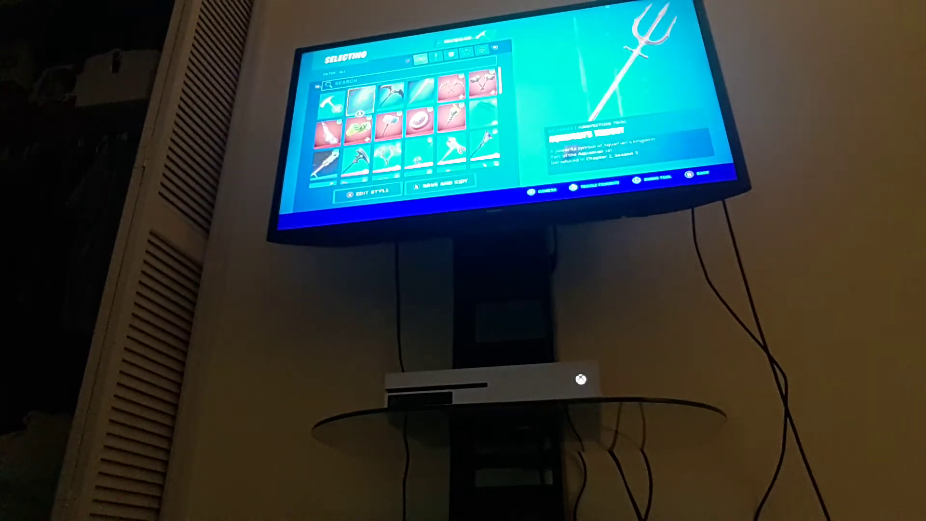
key(Right)
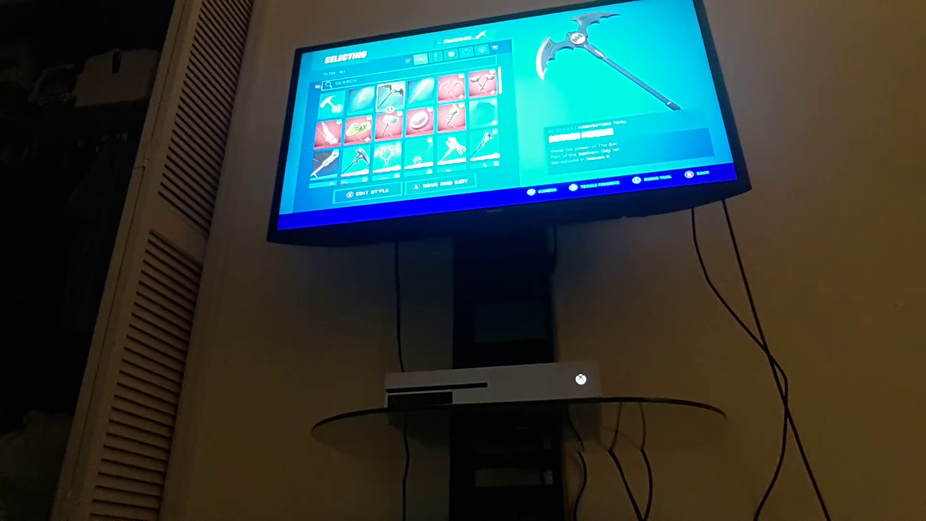
key(Right)
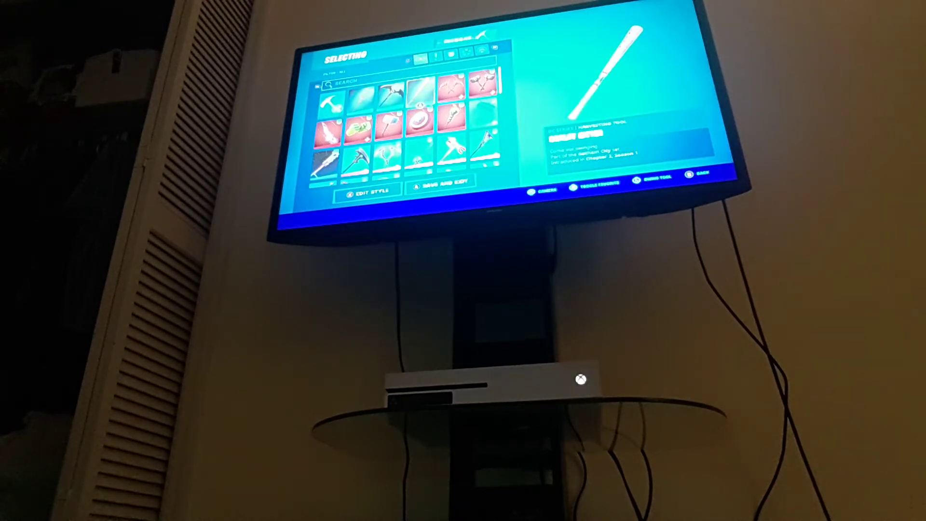
Preview Band of Lightning, Proto-Adamantium Shield and Hulk Smashers.
key(Right)
key(Right)
key(Right)
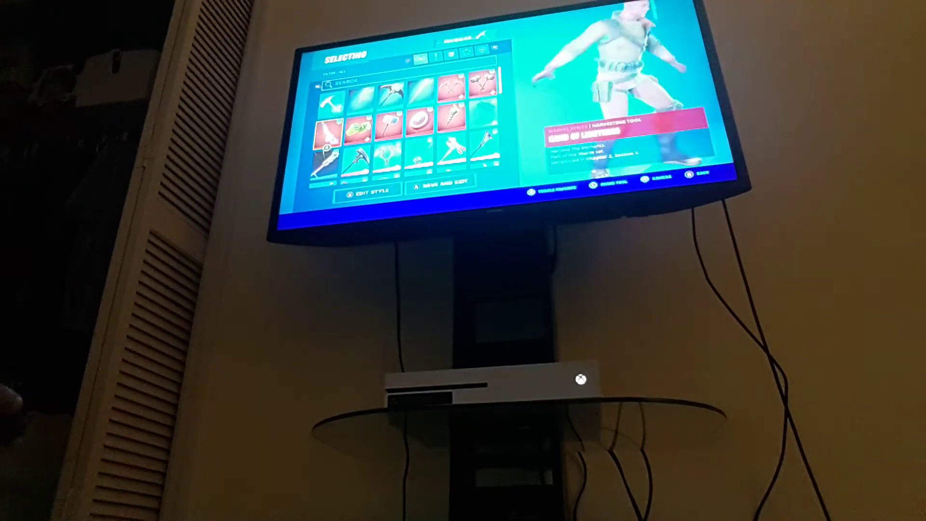
key(Right)
key(Left)
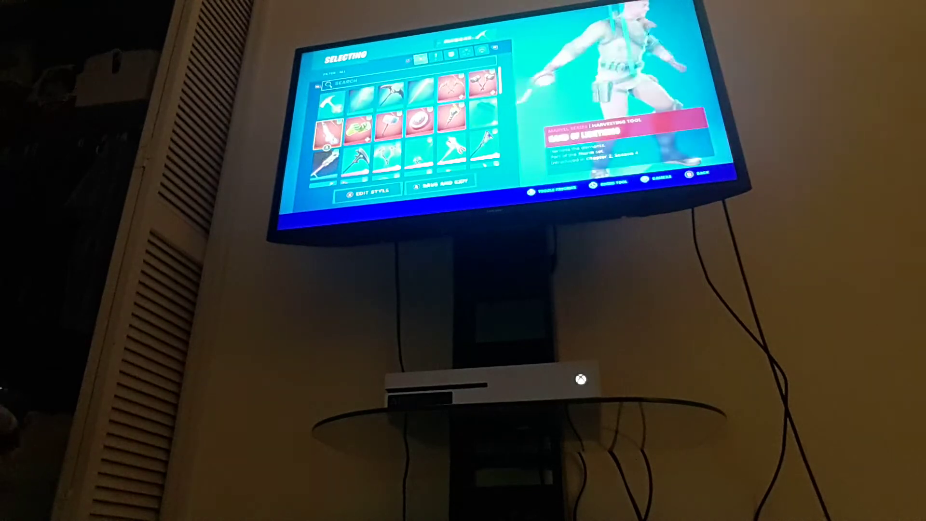
key(Right)
key(Right)
key(Right)
key(Right)
key(Left)
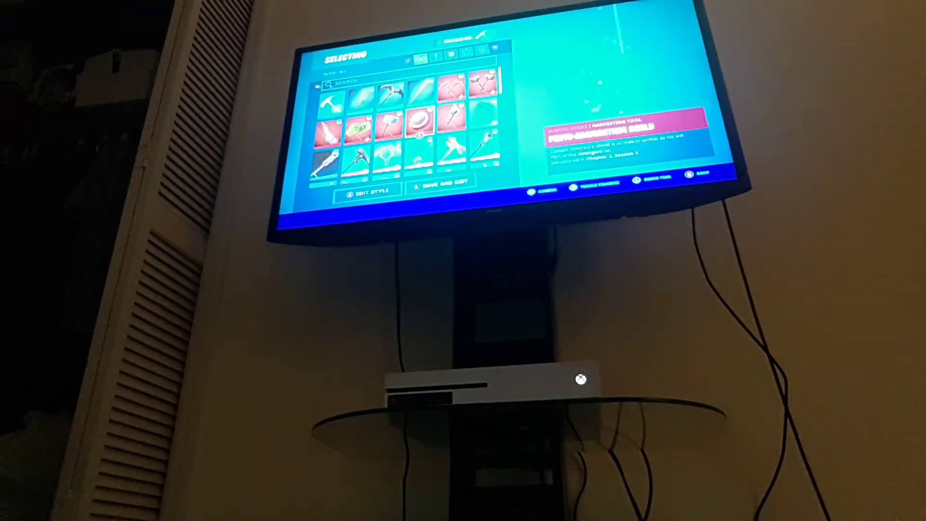
key(Left)
key(Left)
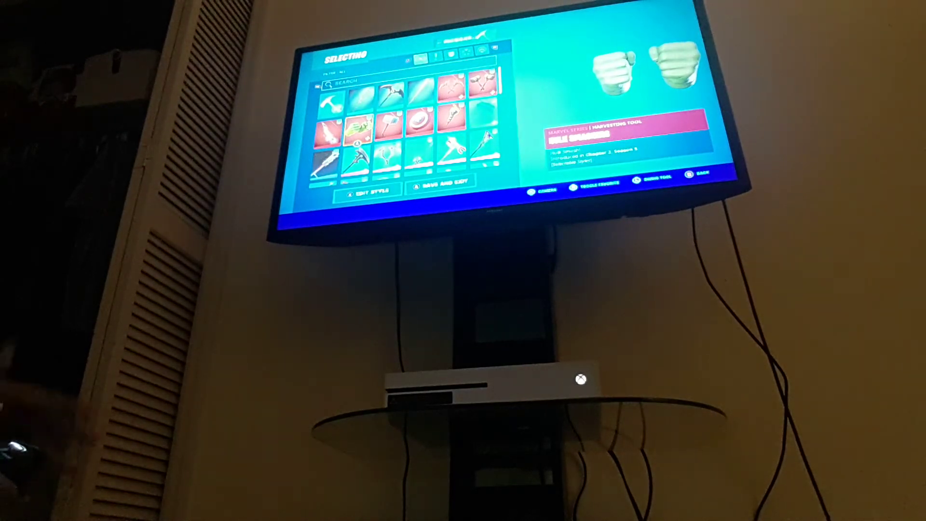
Preview the pickaxes in the lower rows after Hulk Smashers.
key(Down)
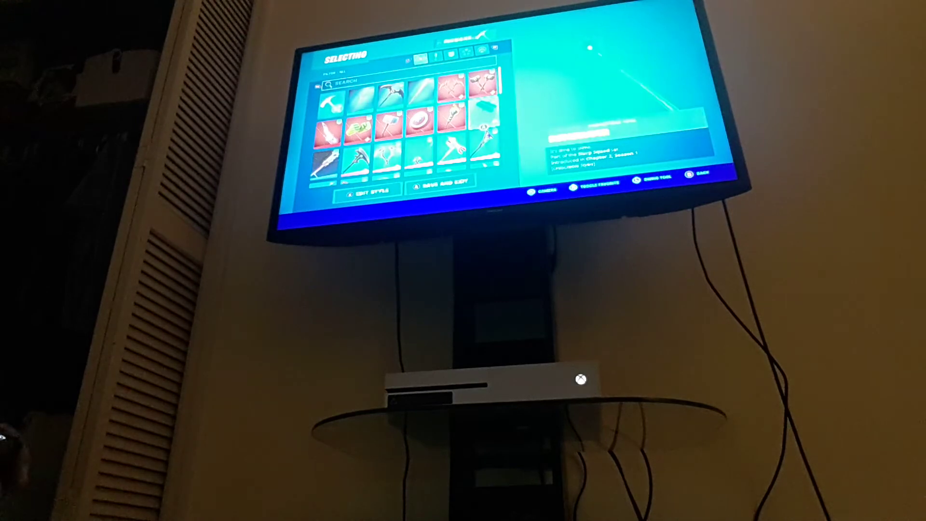
key(Down)
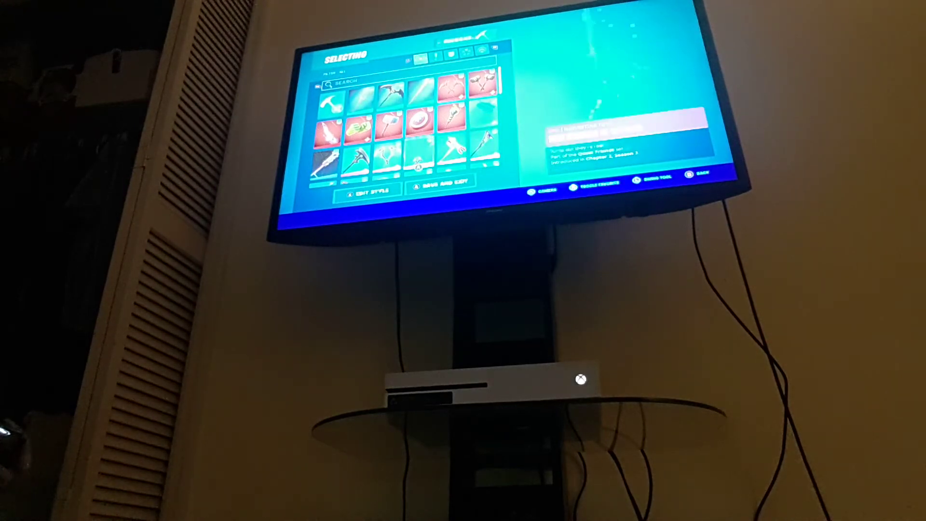
key(Left)
key(Left)
key(Left)
key(Right)
key(Right)
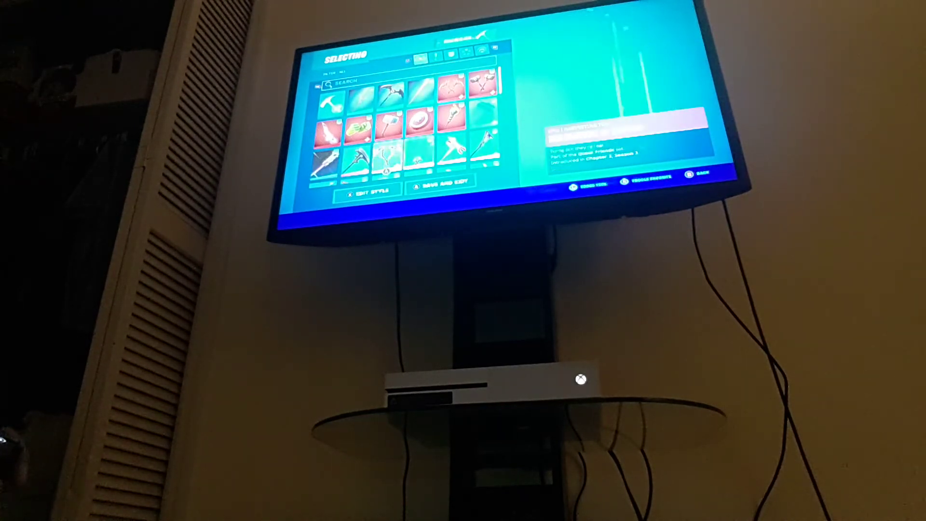
key(Right)
key(Right)
key(Left)
key(Left)
key(Down)
Scroll down through the green pickaxes toward the bottom of the collection.
key(Down)
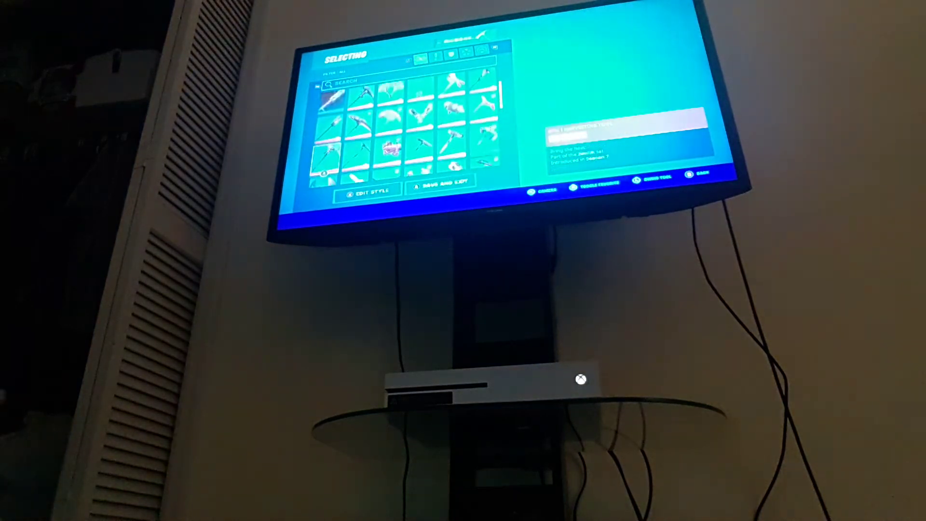
key(Down)
key(Left)
key(Left)
key(Down)
key(Down)
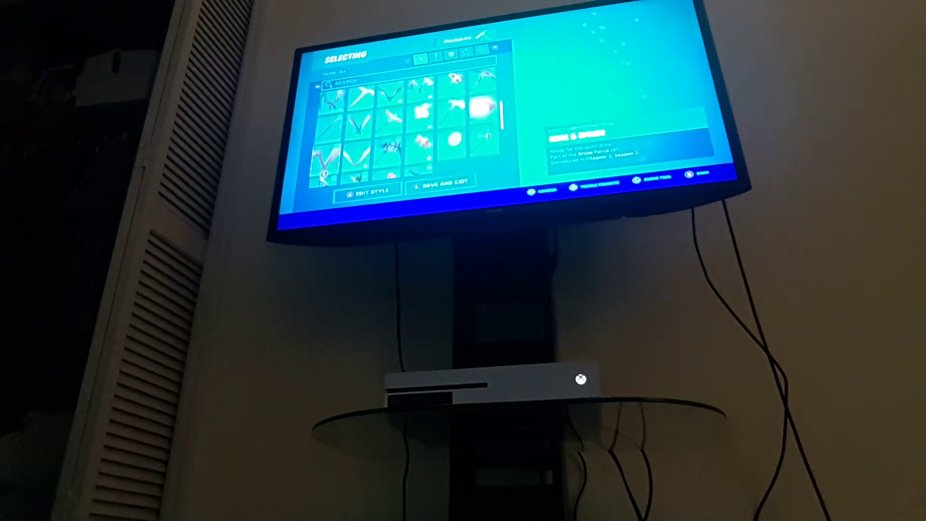
key(Down)
key(Down)
key(Down)
key(Down)
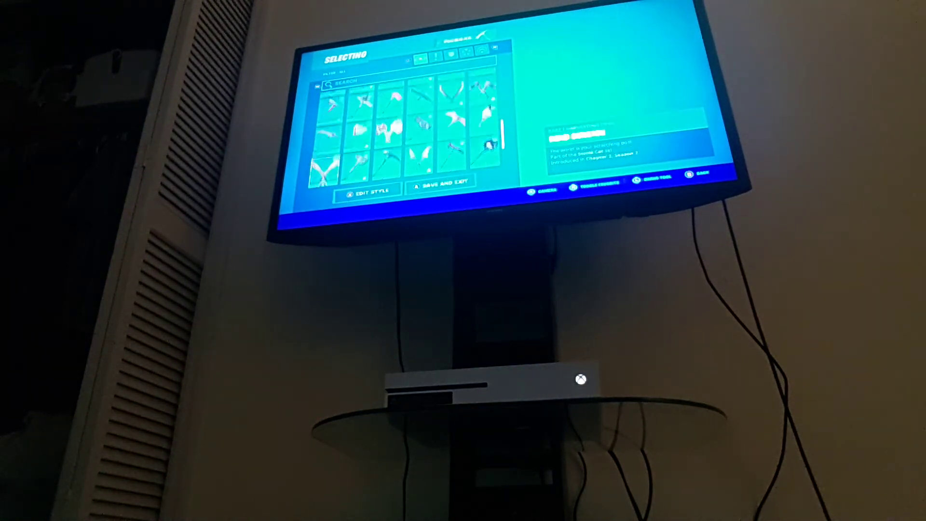
key(Down)
key(Down)
Preview the crossed and wrench-style pickaxes, then head back up to the golden trident.
key(Right)
key(Right)
key(Right)
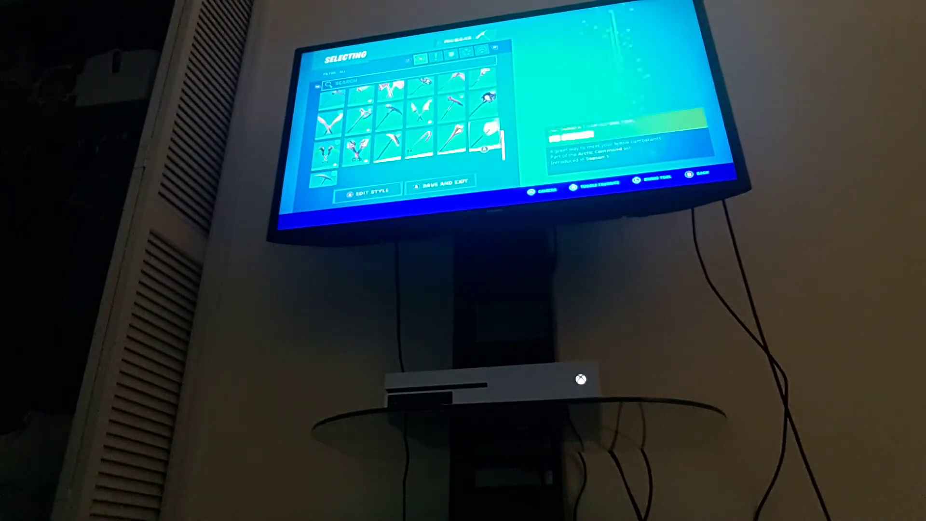
key(Left)
key(Left)
key(Left)
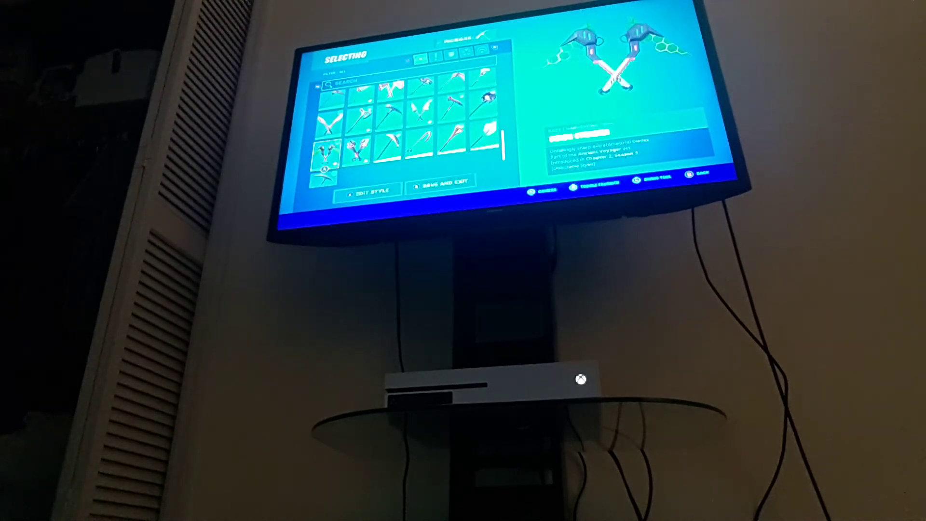
key(Right)
key(Right)
key(Up)
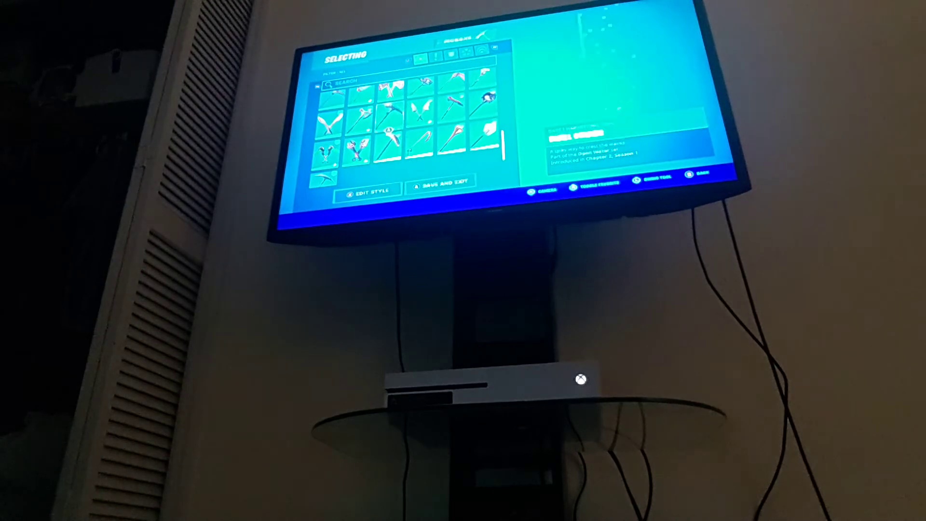
key(Up)
key(Up)
key(Up)
key(Up)
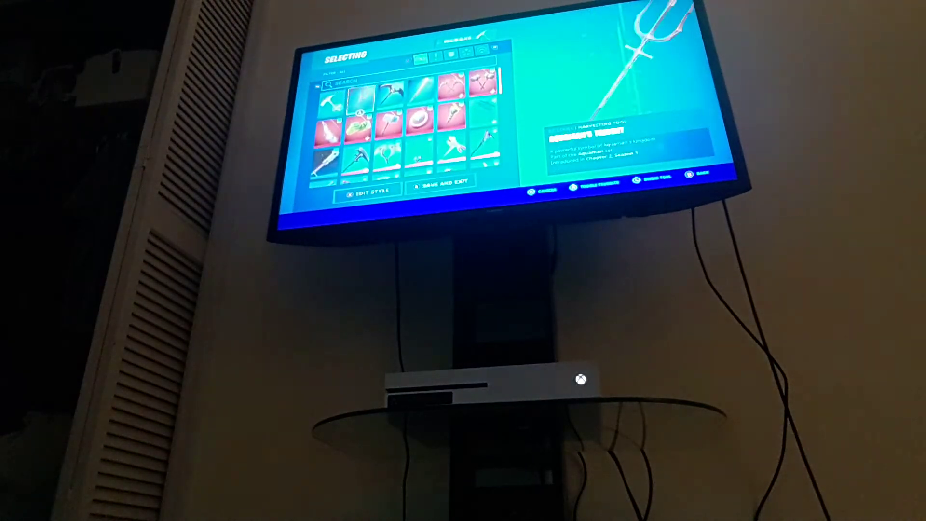
Preview Staff of Doom, the Captain America shield, the hammer and Hand of Lightning pickaxes.
key(Right)
key(Right)
key(Right)
key(Up)
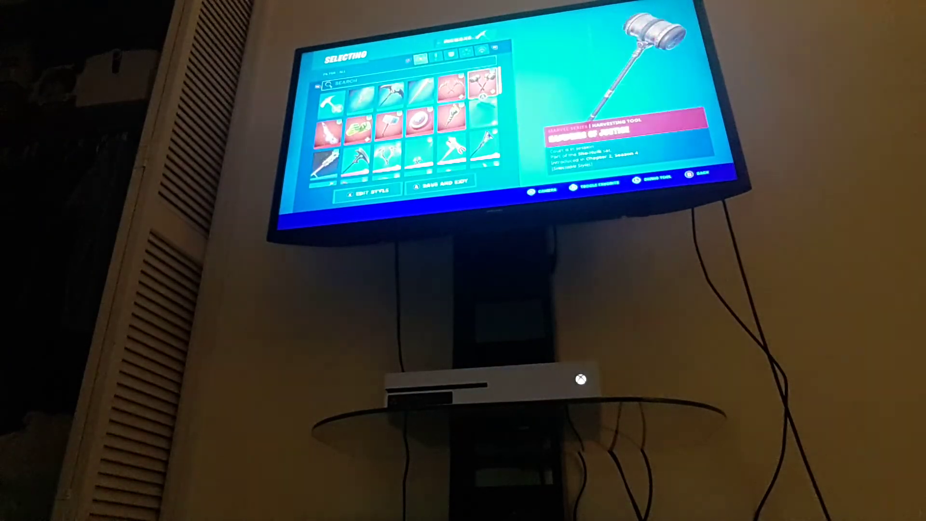
key(Down)
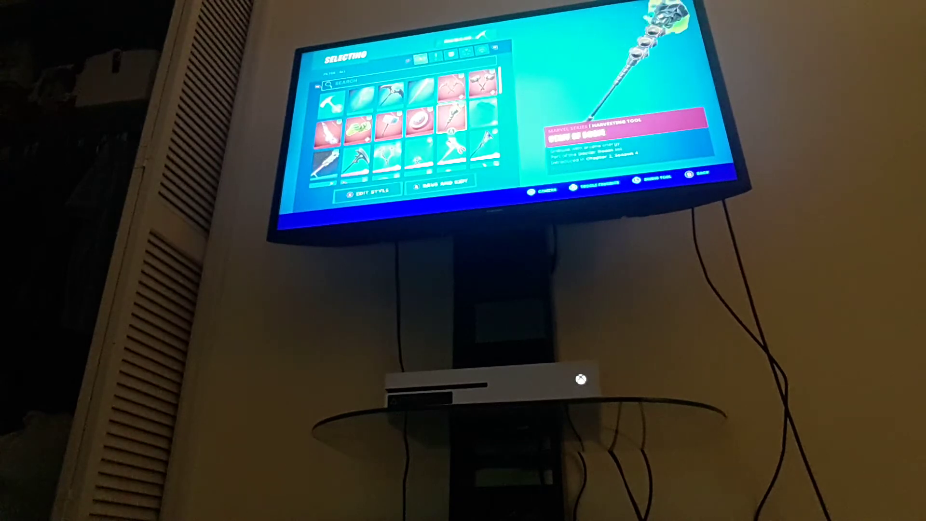
key(Left)
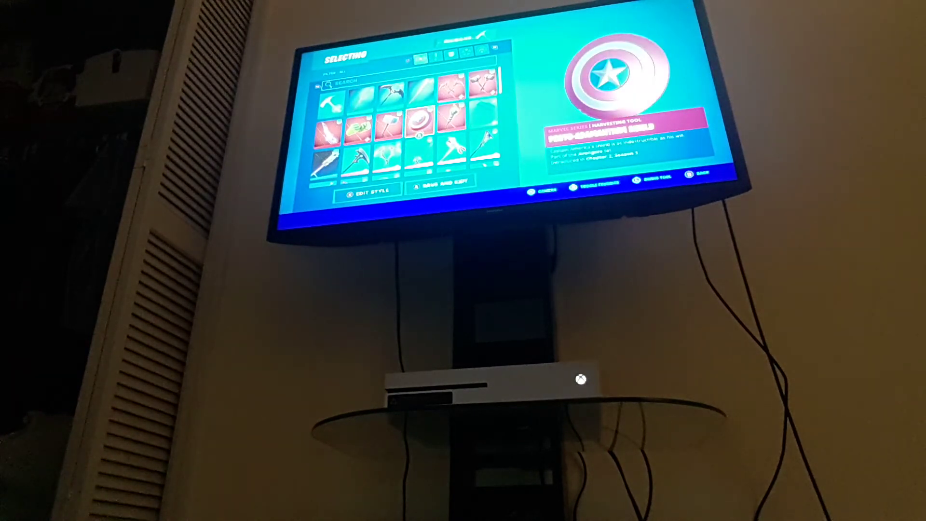
key(Left)
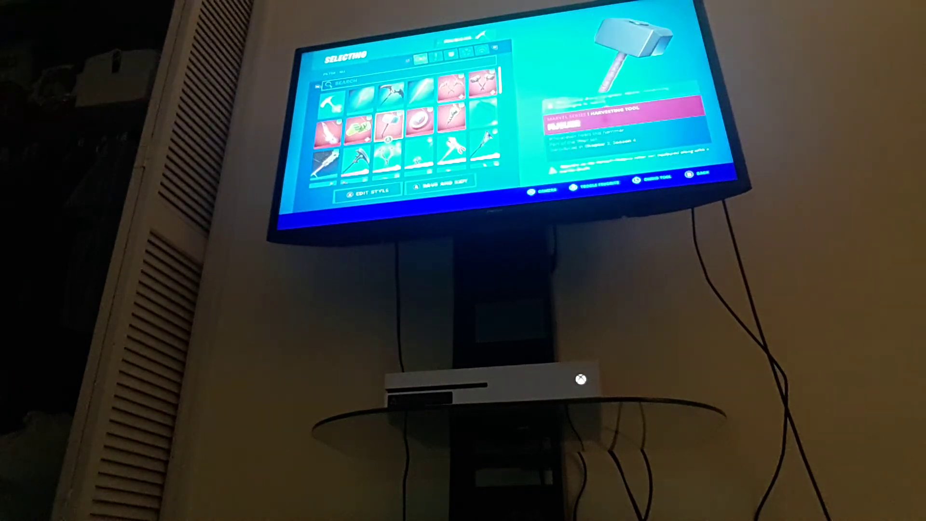
key(Left)
key(Left)
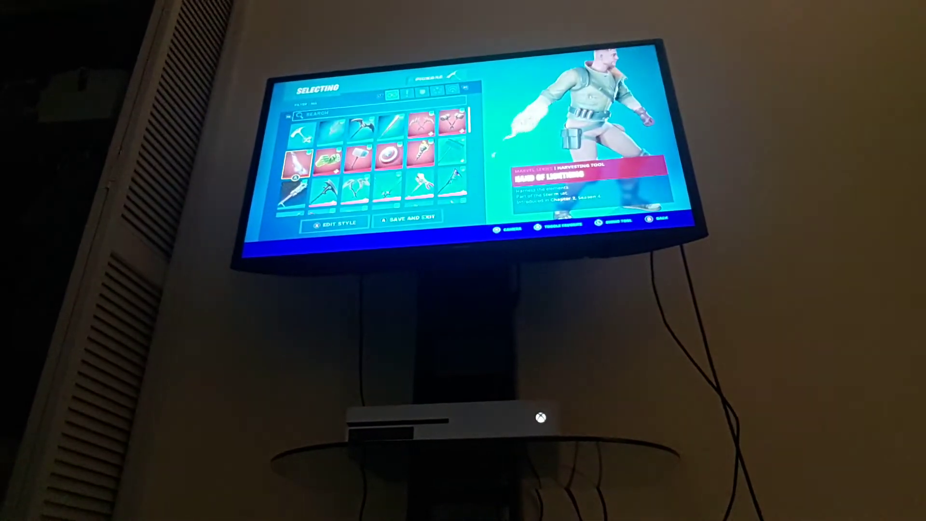
Open Edit Style on Hulk Smashers, then leave for the Locker with Default Pickaxe equipped.
key(Right)
key(x)
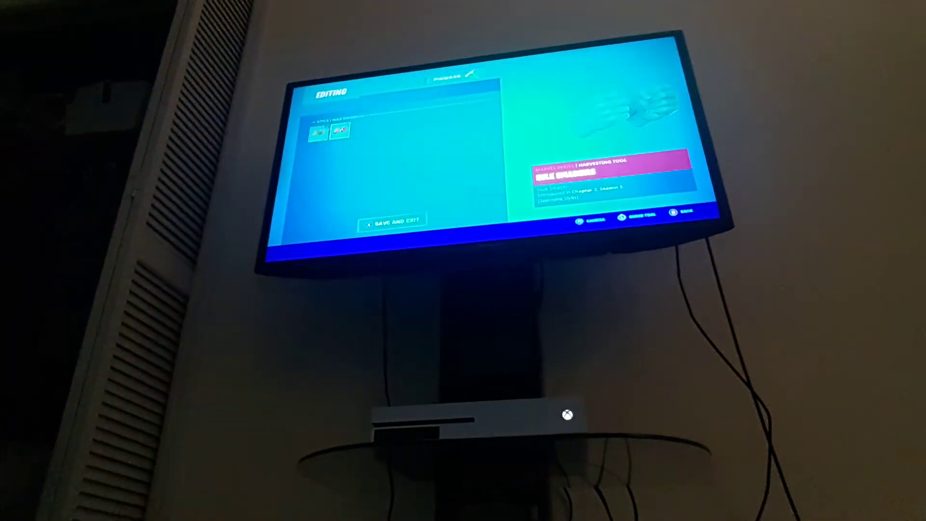
key(Escape)
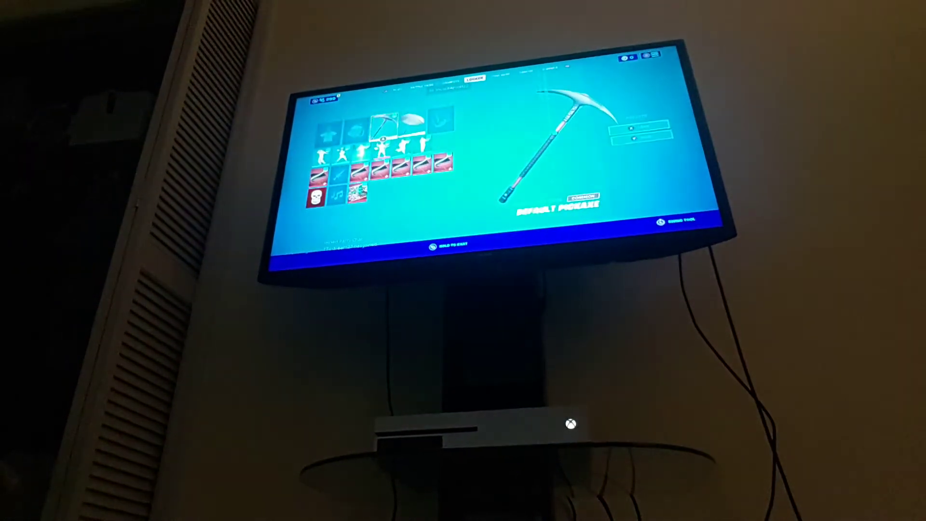
key(Right)
Open the glider collection and preview the Arcane Energy Glider and Root Wing.
key(Return)
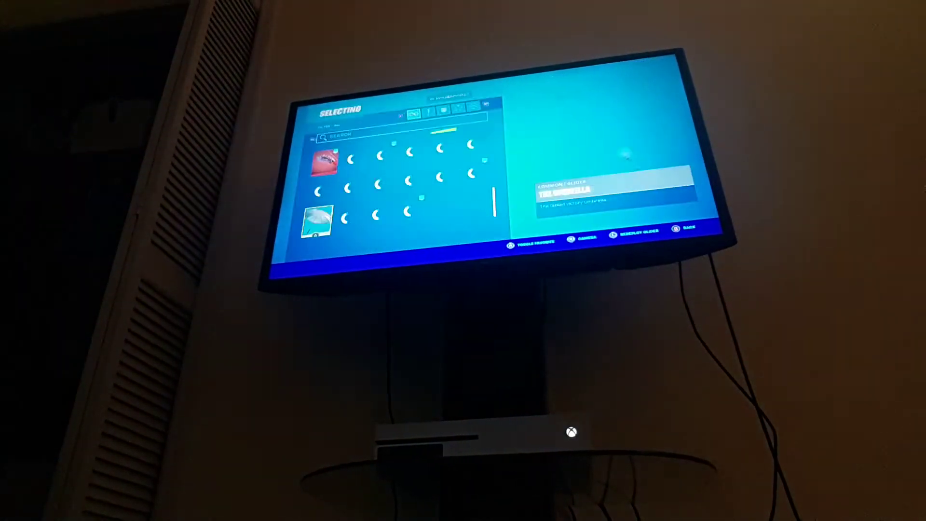
key(Down)
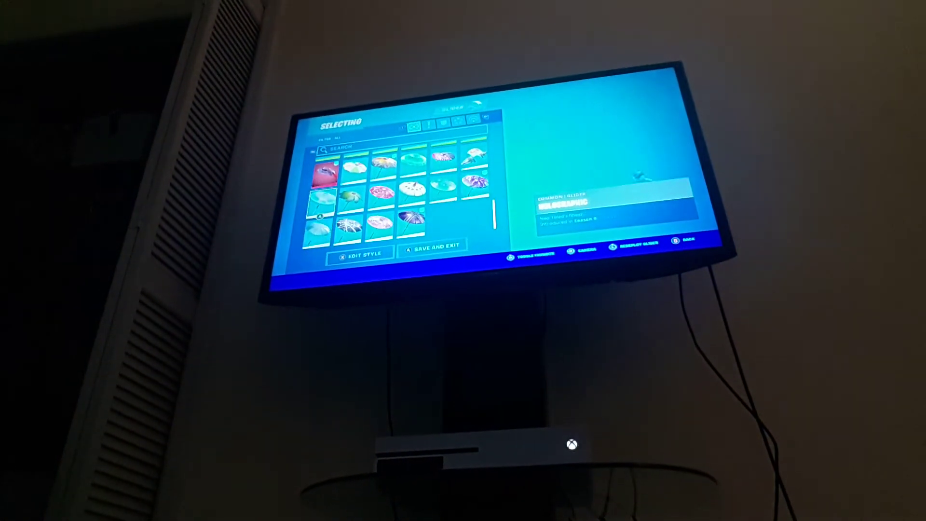
key(Right)
key(Right)
key(Right)
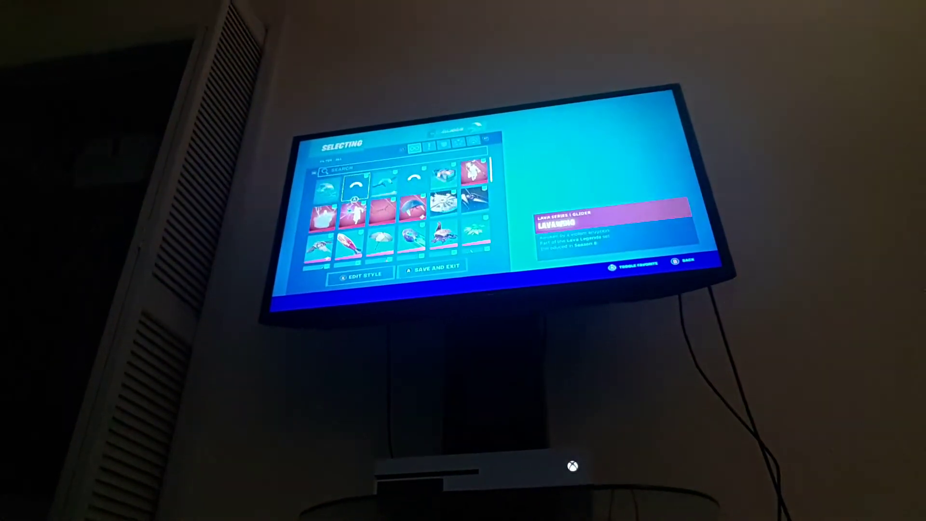
key(Right)
key(Right)
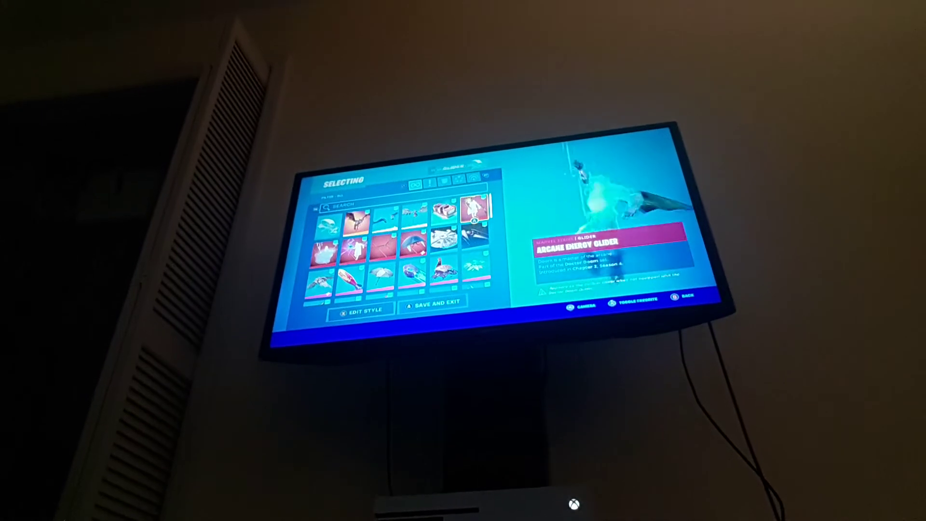
key(Down)
key(Left)
key(Left)
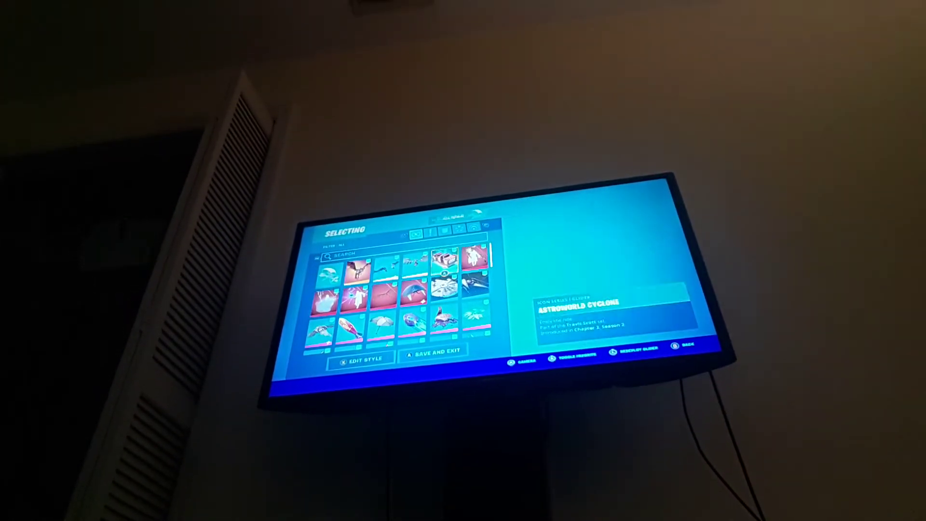
key(Left)
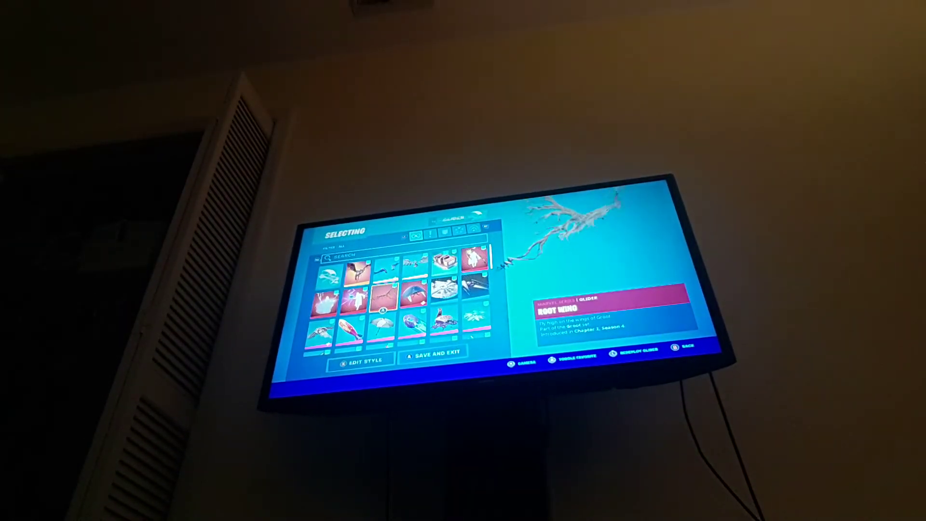
Preview the Mjolnir's Path, Gathering Storm, Crazy Eight, Rainbow Rider and Downshift gliders.
key(Left)
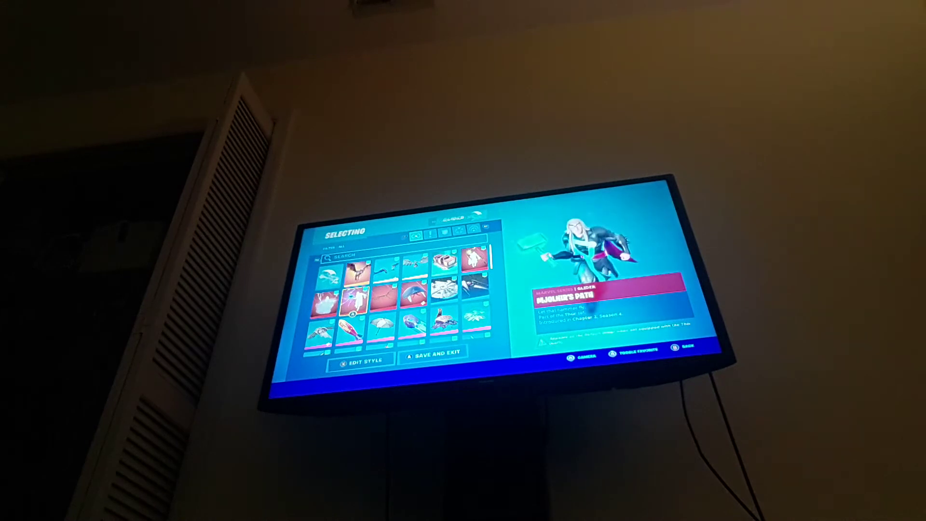
key(Left)
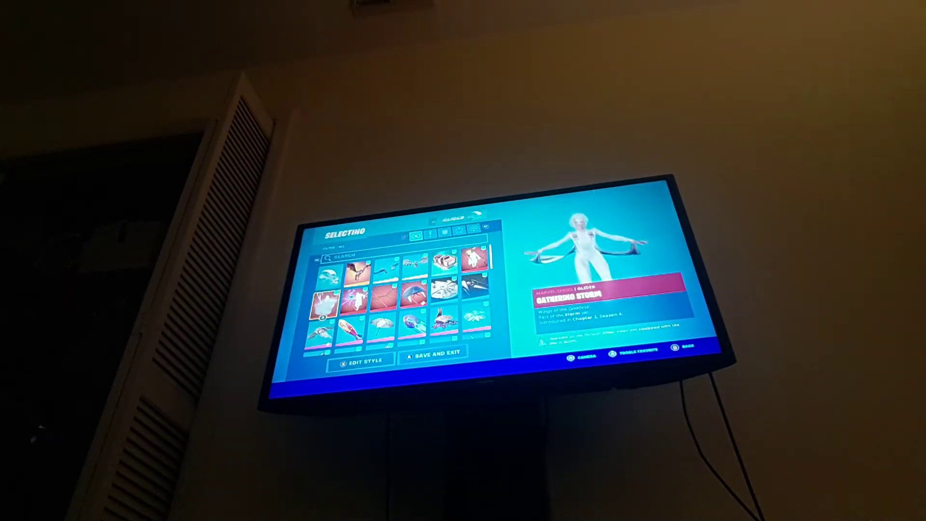
key(Down)
key(Down)
key(Down)
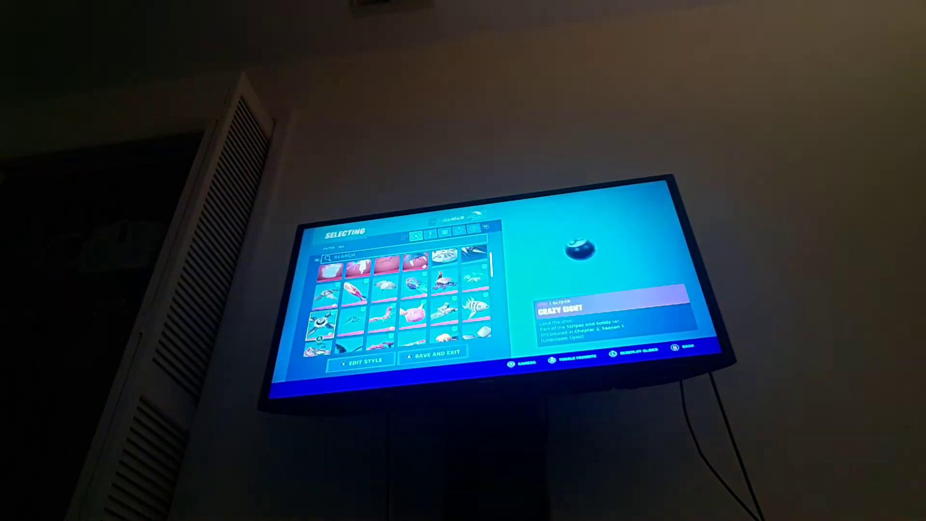
key(Down)
key(Down)
key(Down)
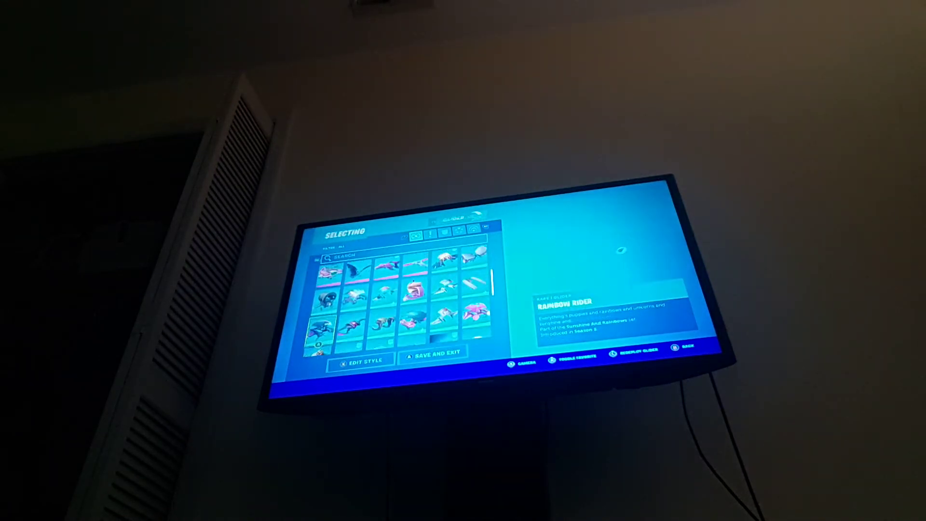
key(Down)
key(Down)
key(Down)
key(Down)
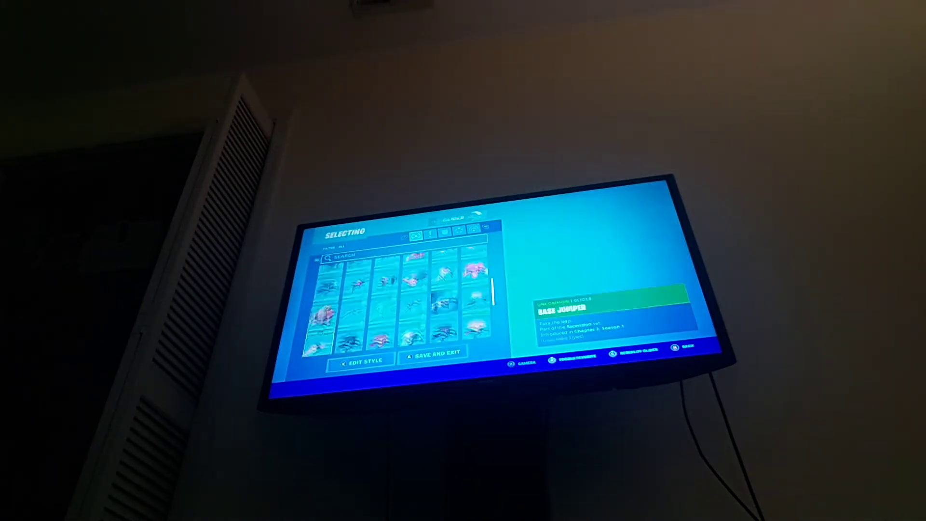
key(Down)
key(Down)
key(Down)
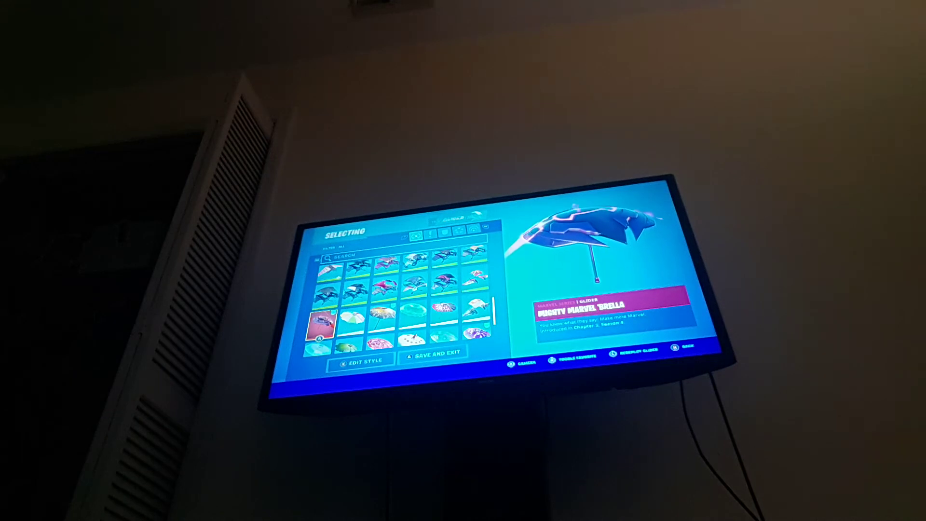
Preview The Umbrella, scroll back up and leave the glider collection.
key(Down)
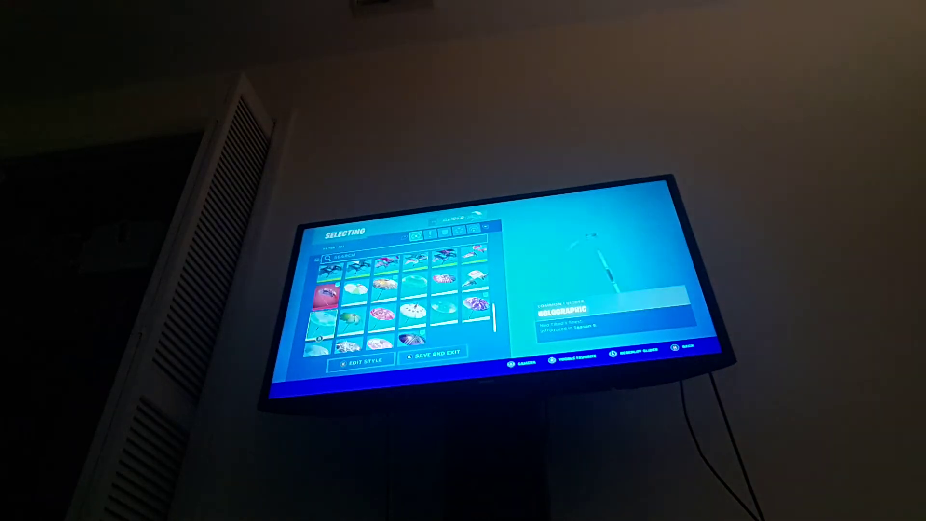
key(Down)
key(Down)
key(Right)
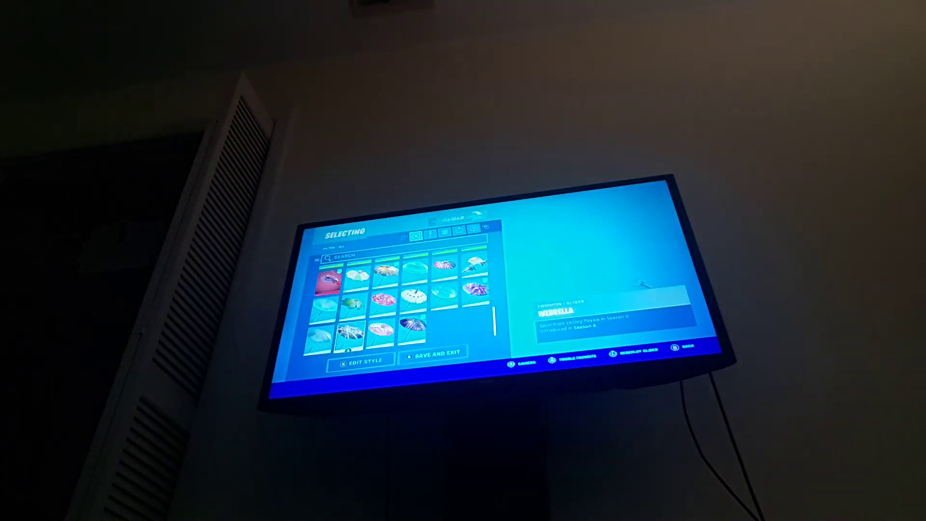
key(Up)
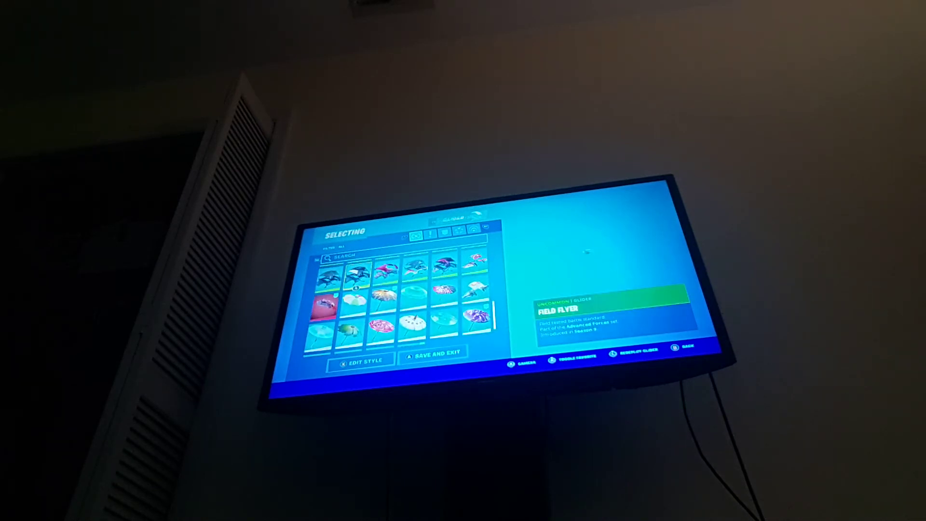
key(Up)
key(Escape)
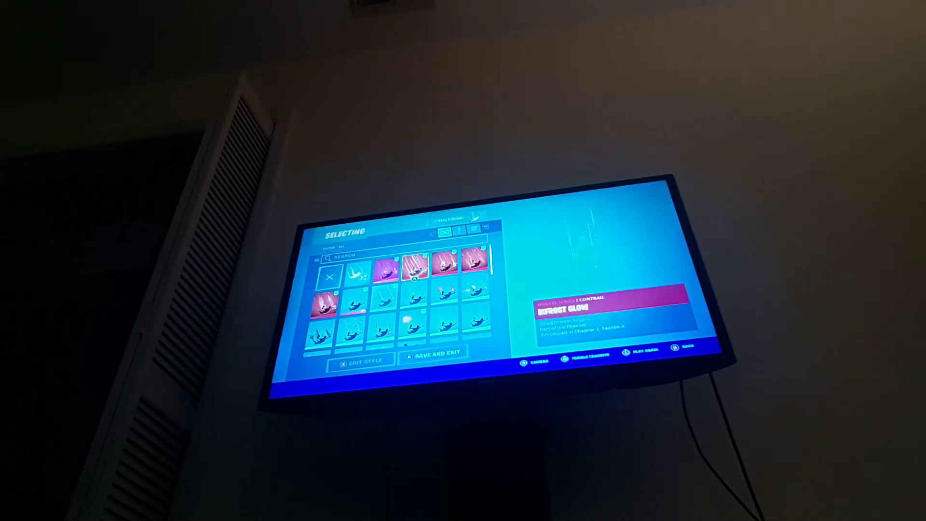
Preview the Slipstream and Lightning Strike contrails.
key(Right)
key(Down)
key(Left)
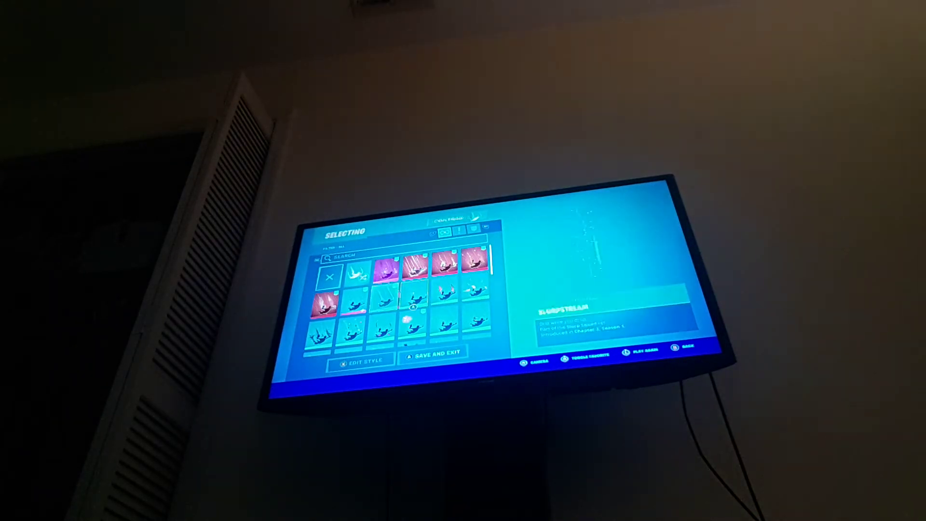
key(Right)
key(Right)
key(Down)
key(Down)
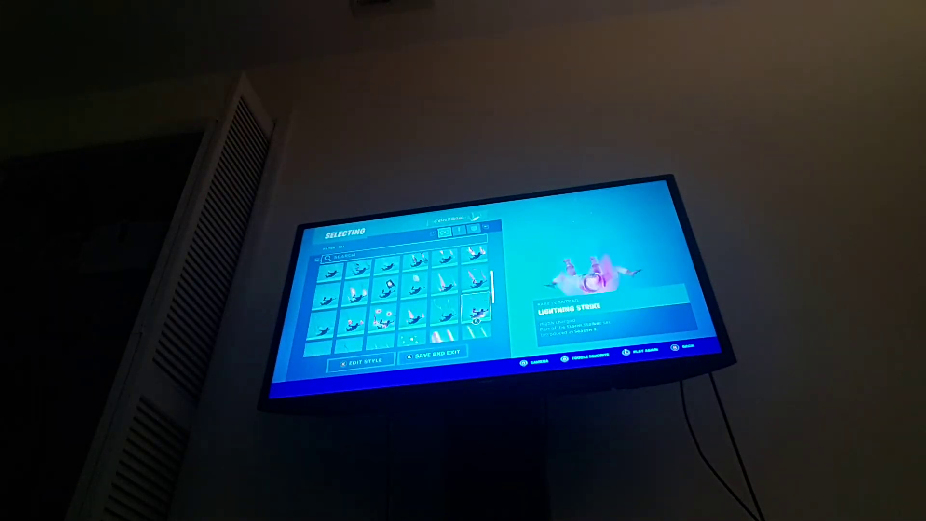
key(Down)
Preview the Photon and Glyphs contrails, then leave contrails for the emote collection.
key(Left)
key(Left)
key(Left)
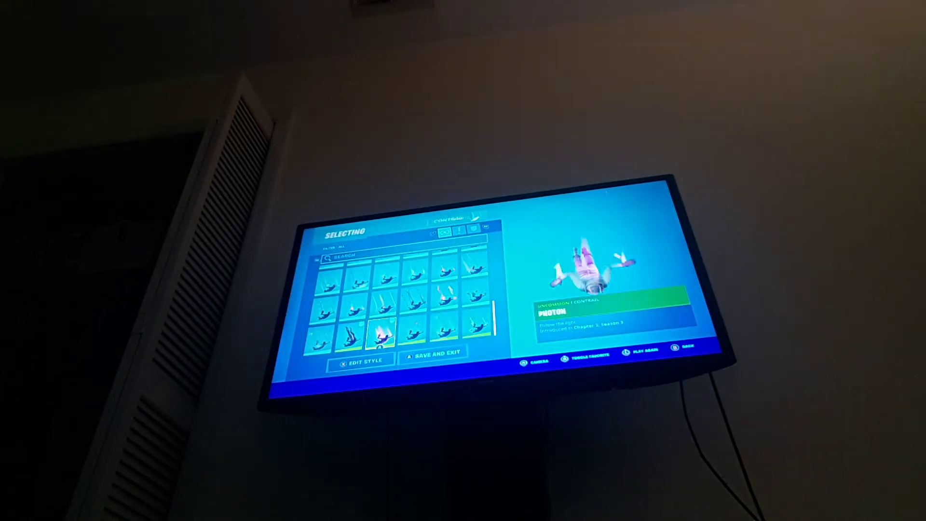
key(Up)
key(Up)
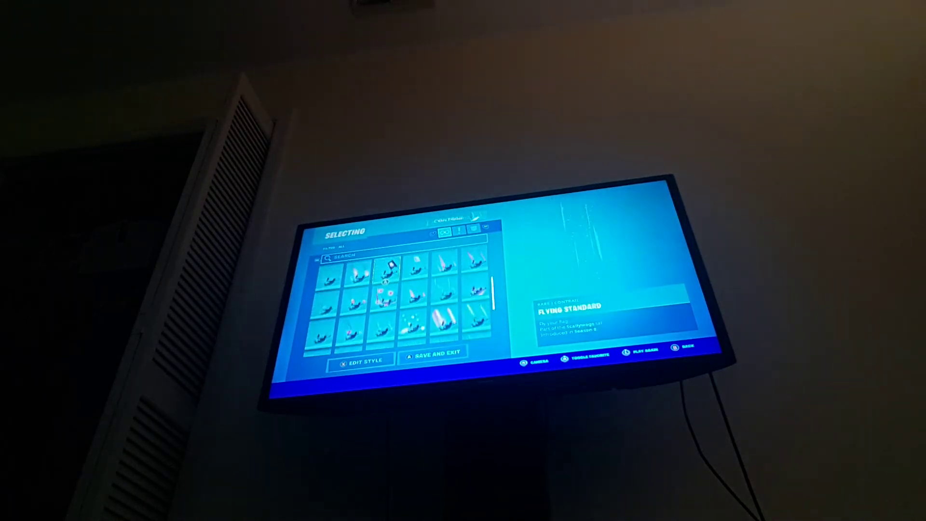
key(Up)
key(Up)
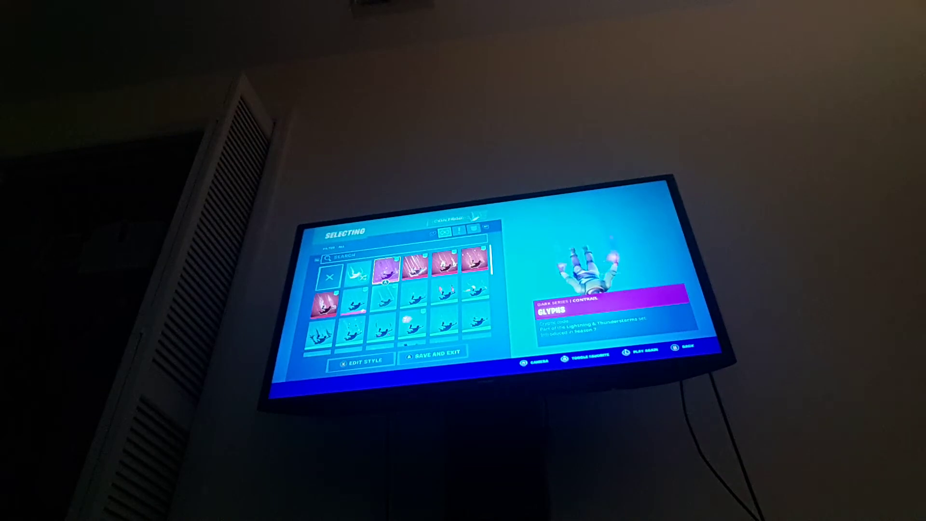
key(Escape)
key(Down)
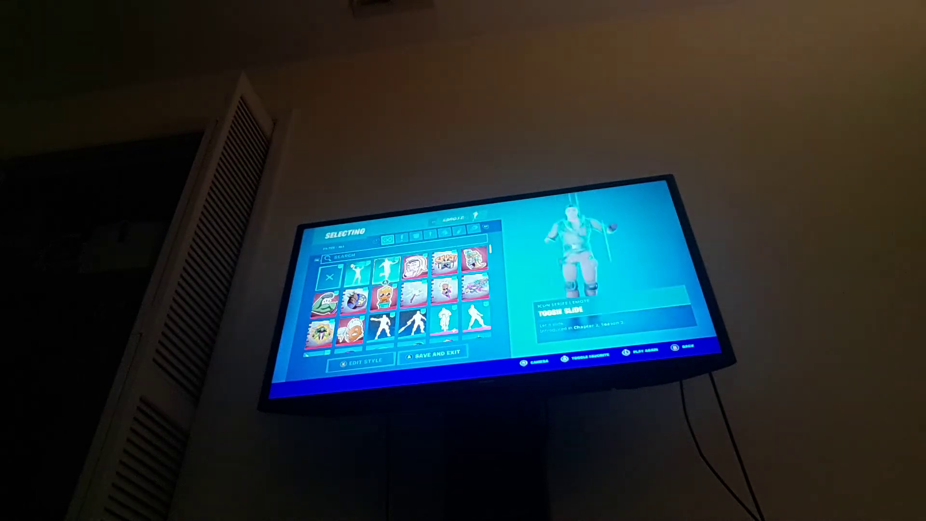
key(Down)
key(Down)
key(Down)
key(Down)
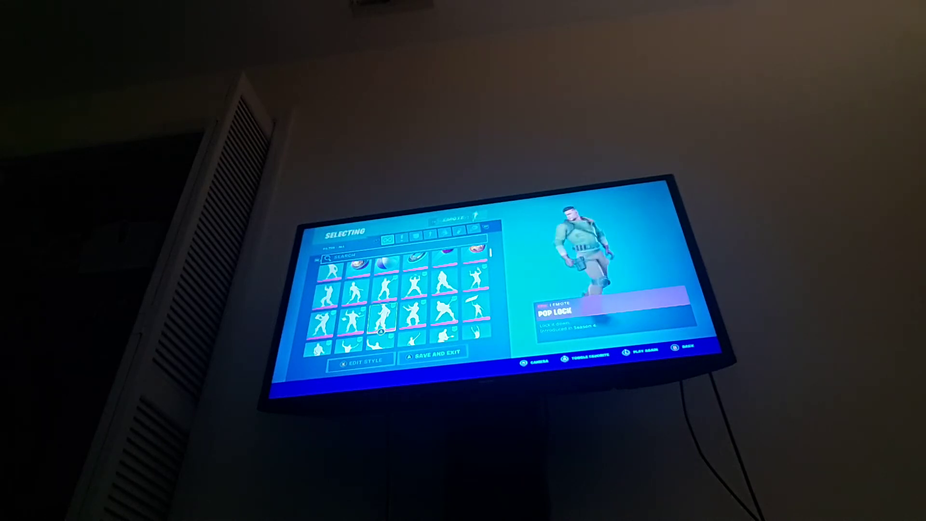
Preview the Squat Kick, Air Shredder and Hot Marat emotes.
key(Down)
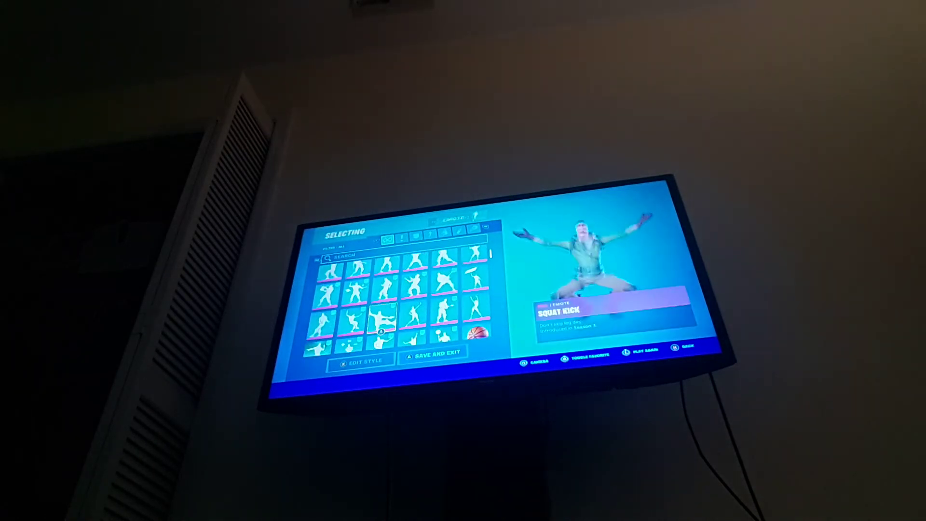
key(Down)
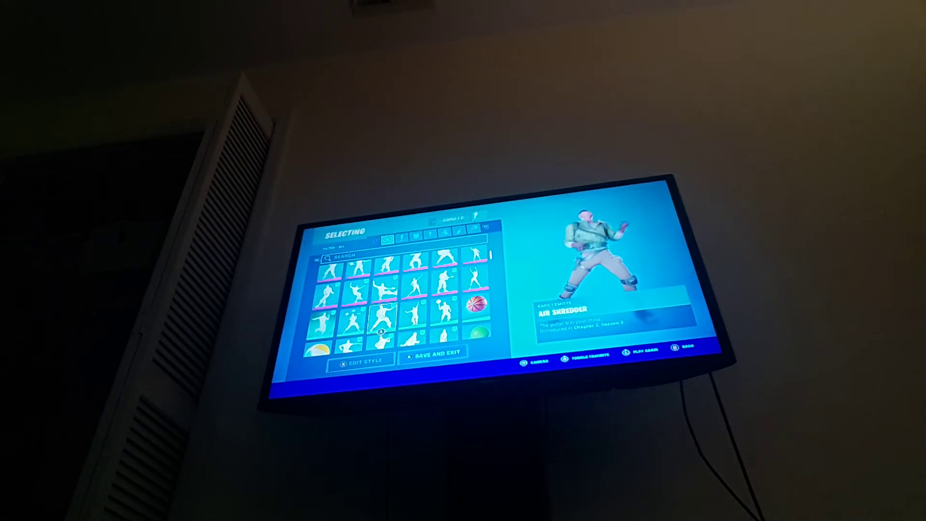
key(Down)
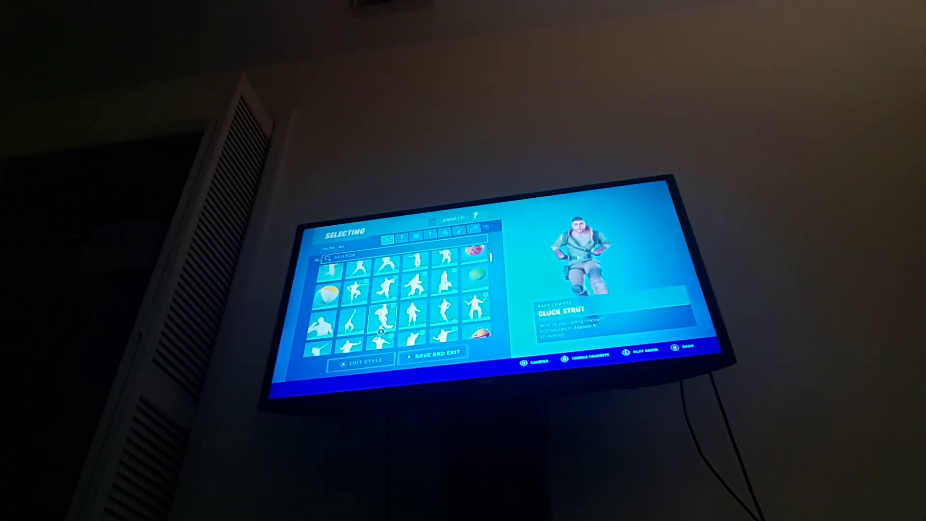
key(Down)
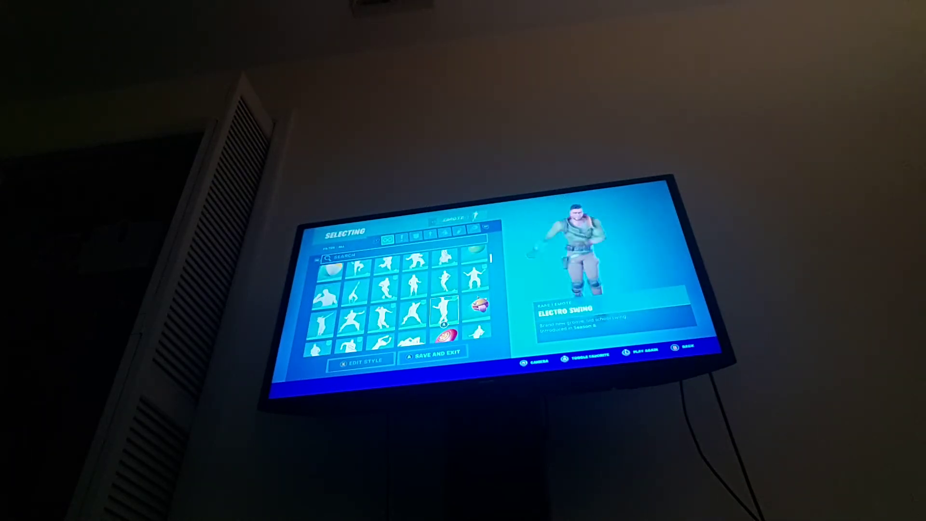
key(Down)
key(Down)
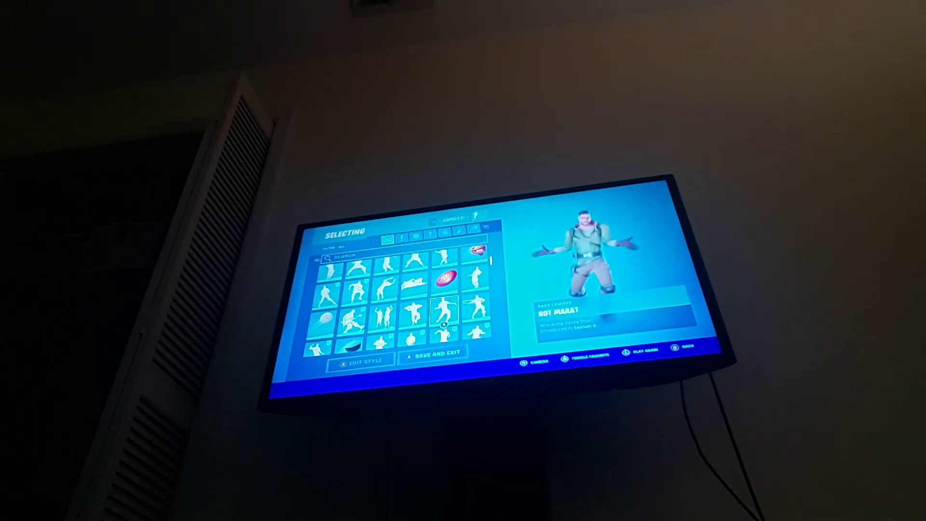
Preview Jump Jets, Popcorn, Spike It, You're Awesome, the sprays and emoticons, then exit to the Locker.
key(Down)
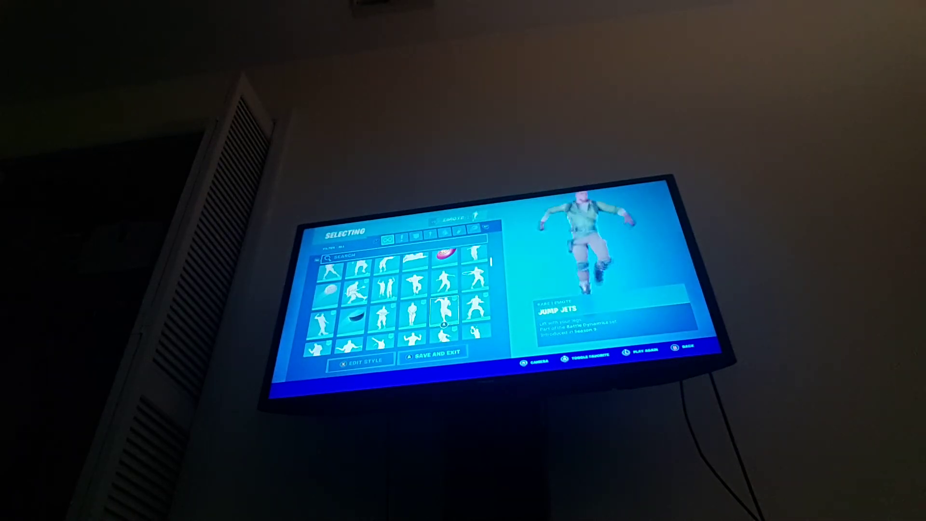
key(Down)
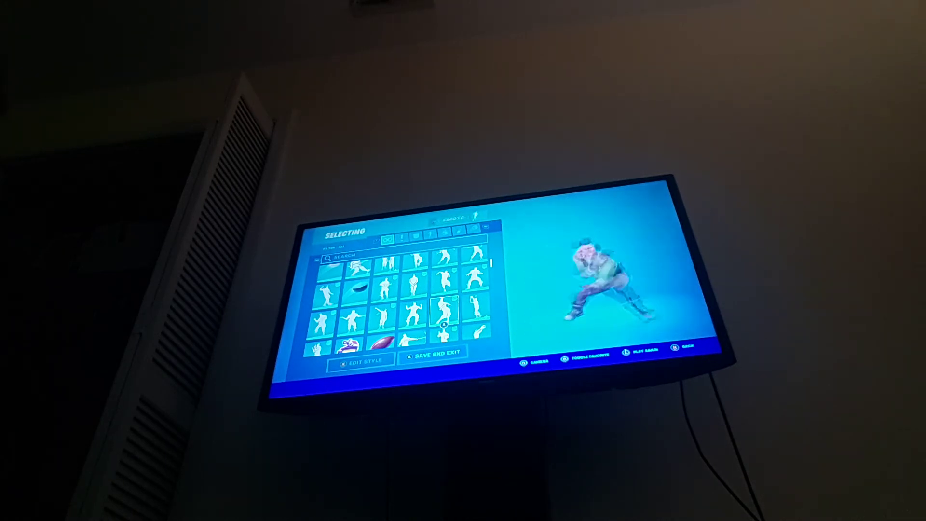
key(Down)
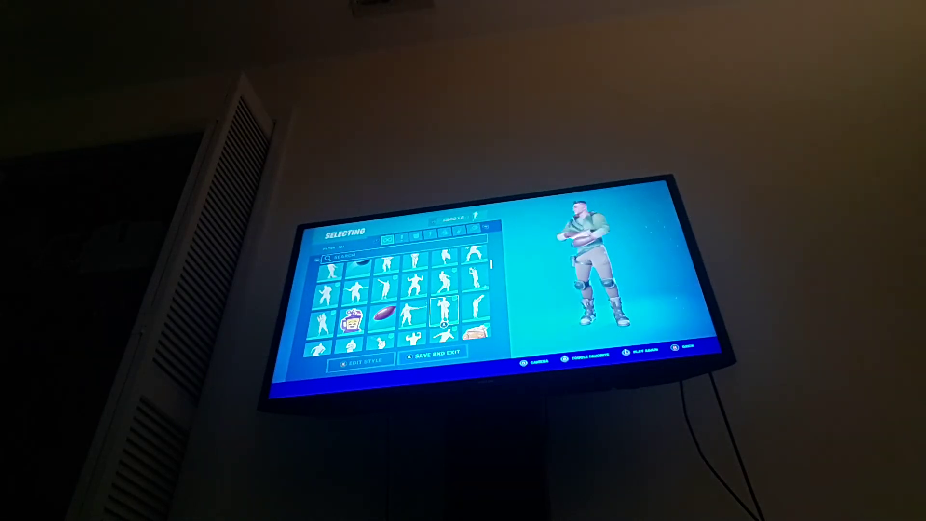
key(Down)
key(Down)
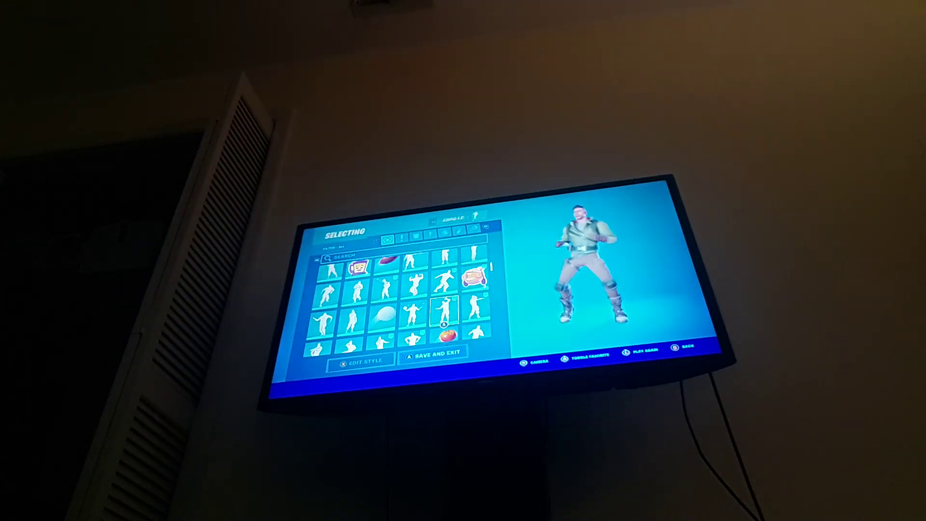
key(Down)
key(Down)
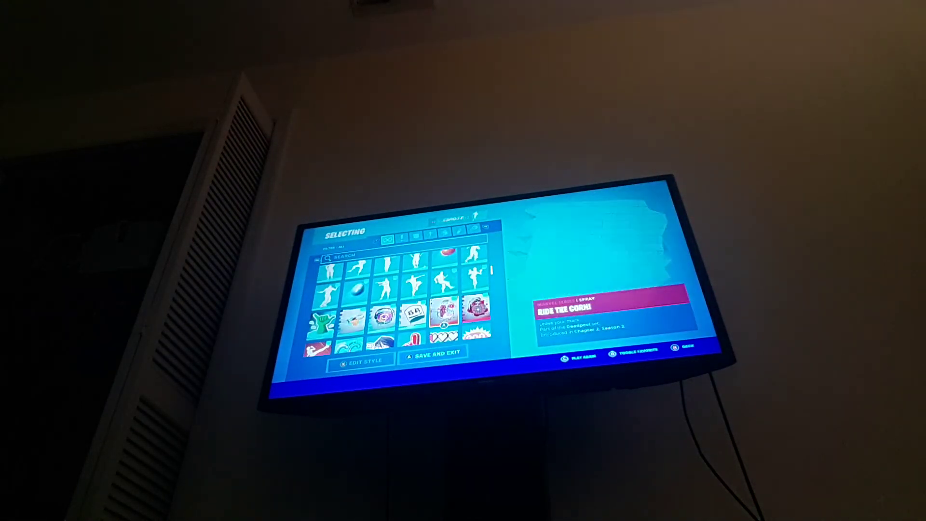
key(Down)
key(Down)
key(Down)
key(Down)
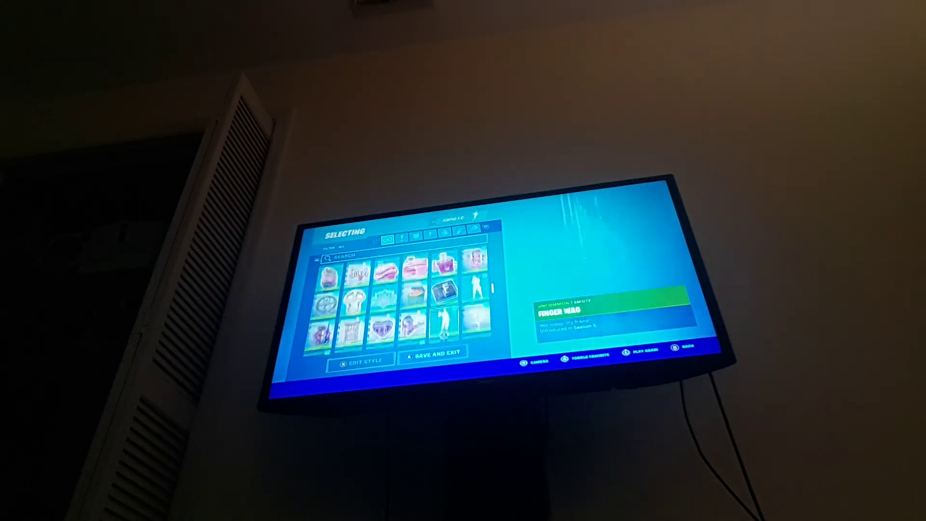
key(Down)
key(Down)
key(Down)
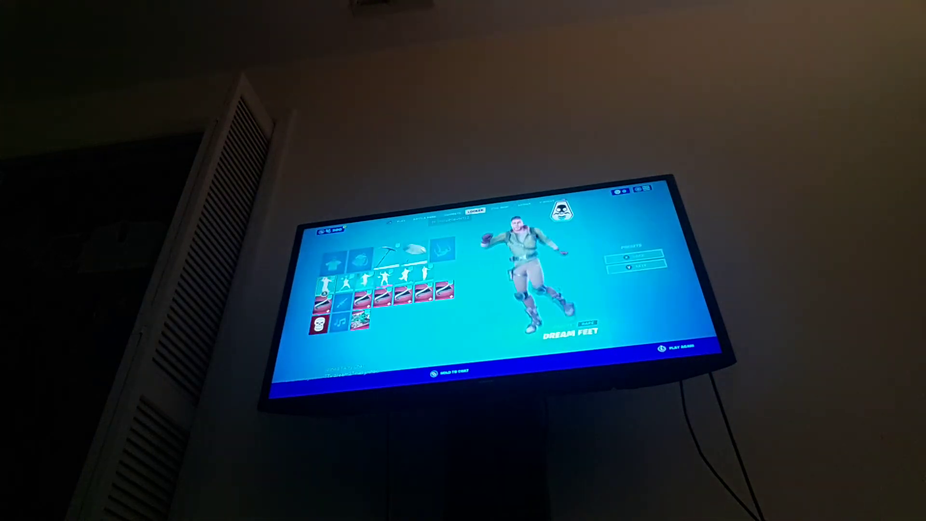
key(Return)
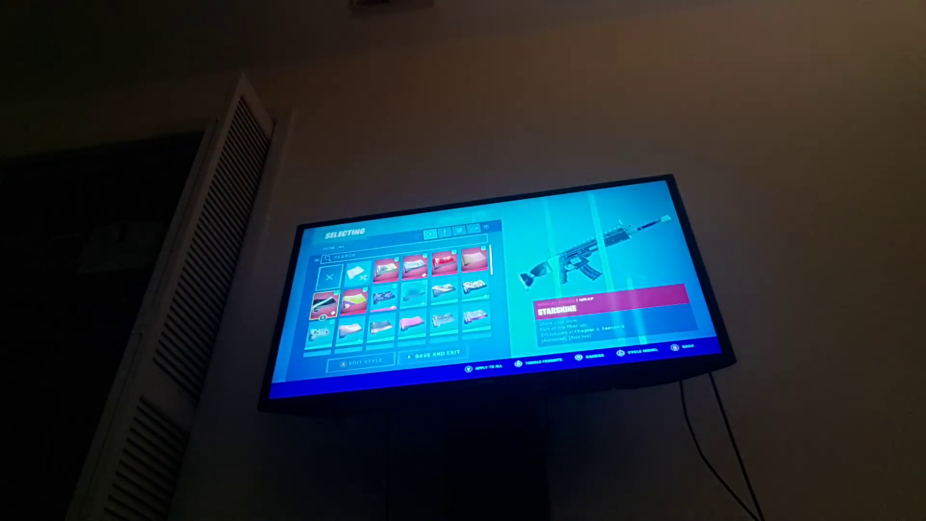
Browse the weapon wraps, including Starshine and Sentinel, then head to the Play lobby.
key(Down)
key(Left)
key(Down)
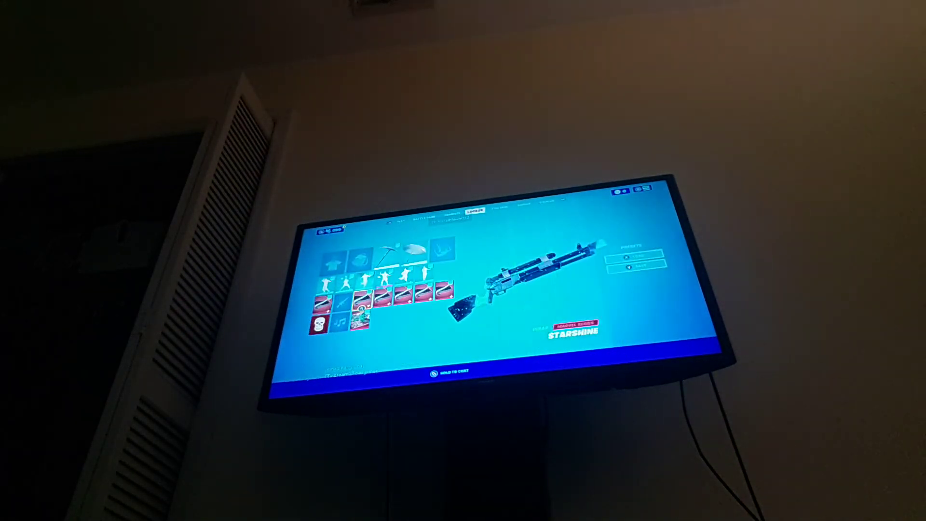
key(Left)
key(Left)
key(Left)
key(b)
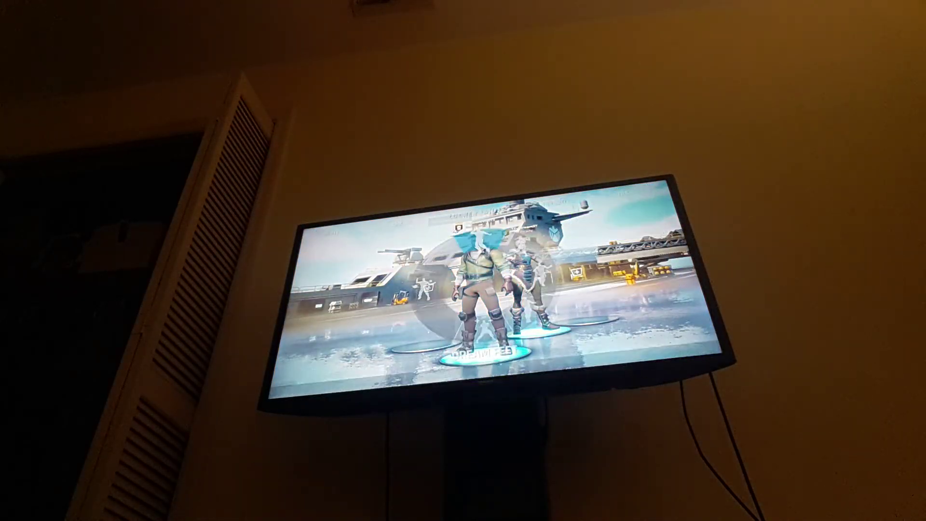
key(Escape)
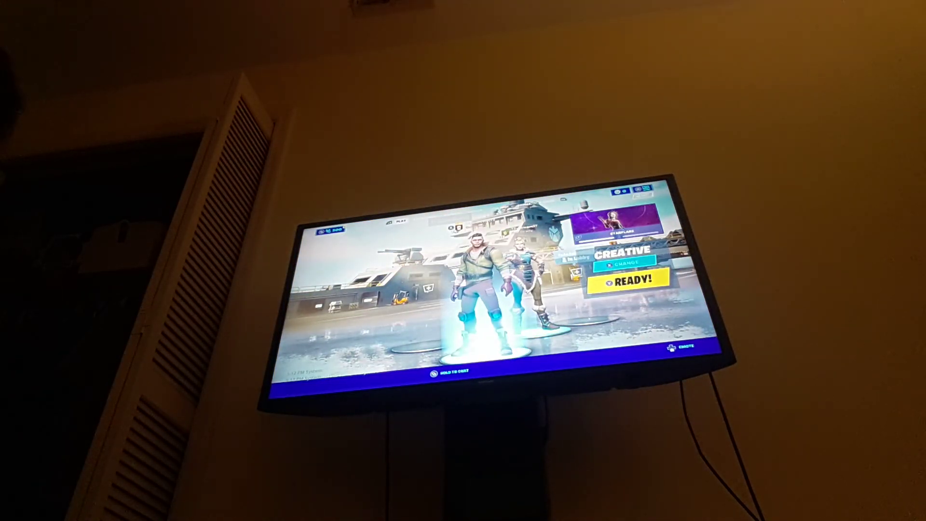